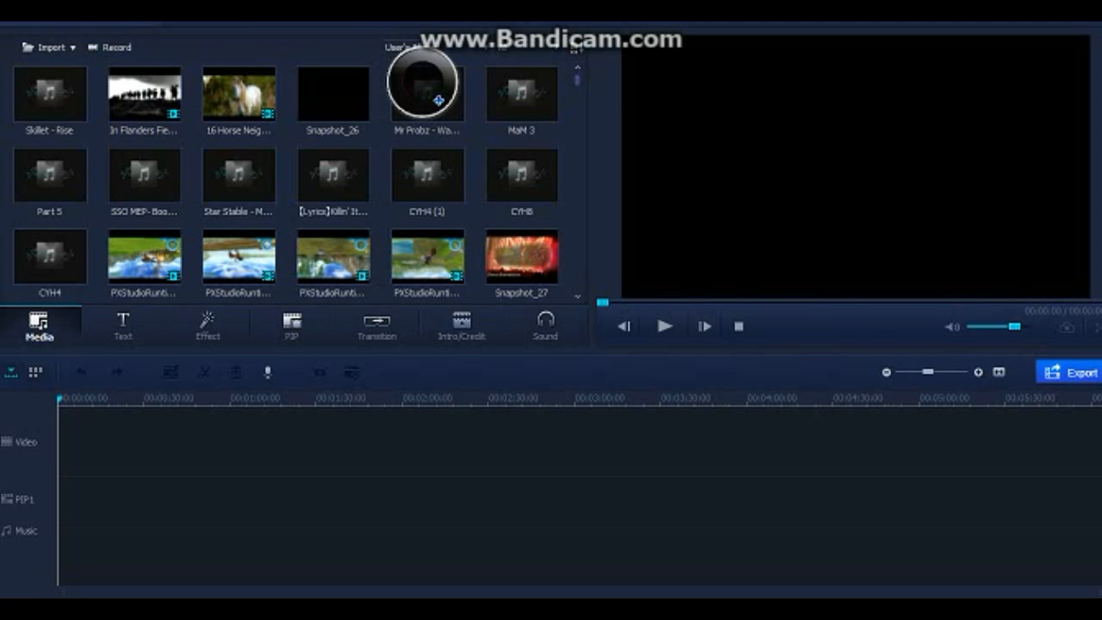
# Step: Open the media import dialog and browse to the Fraps Movies folder on the Windows (C:) drive
pyautogui.scroll(-15, 439, 100)
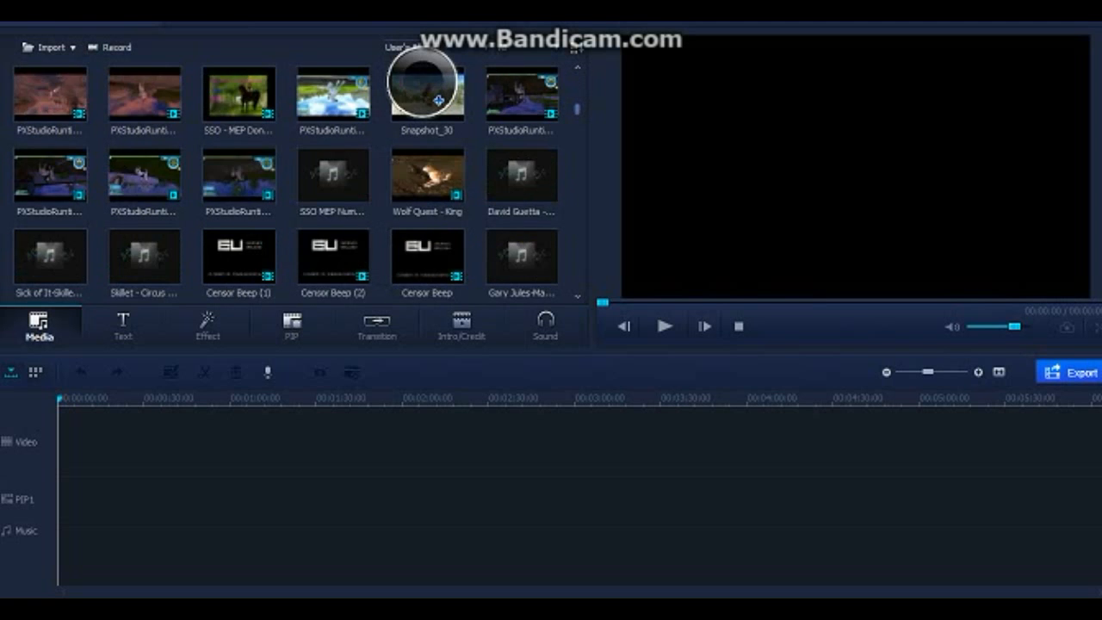
pyautogui.scroll(15, 439, 100)
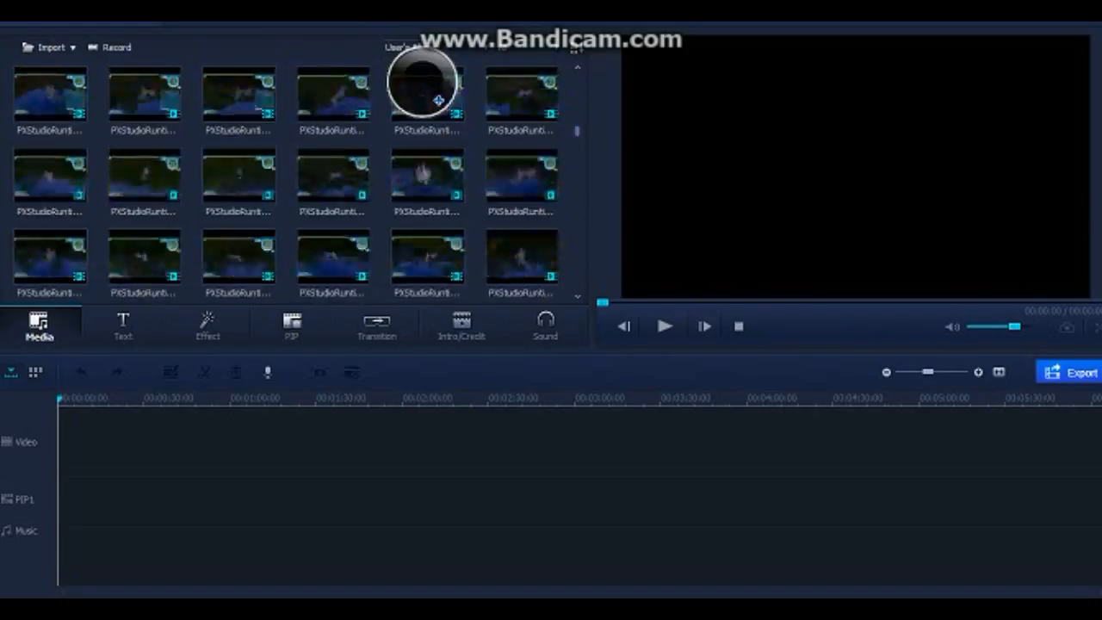
pyautogui.scroll(2, 439, 100)
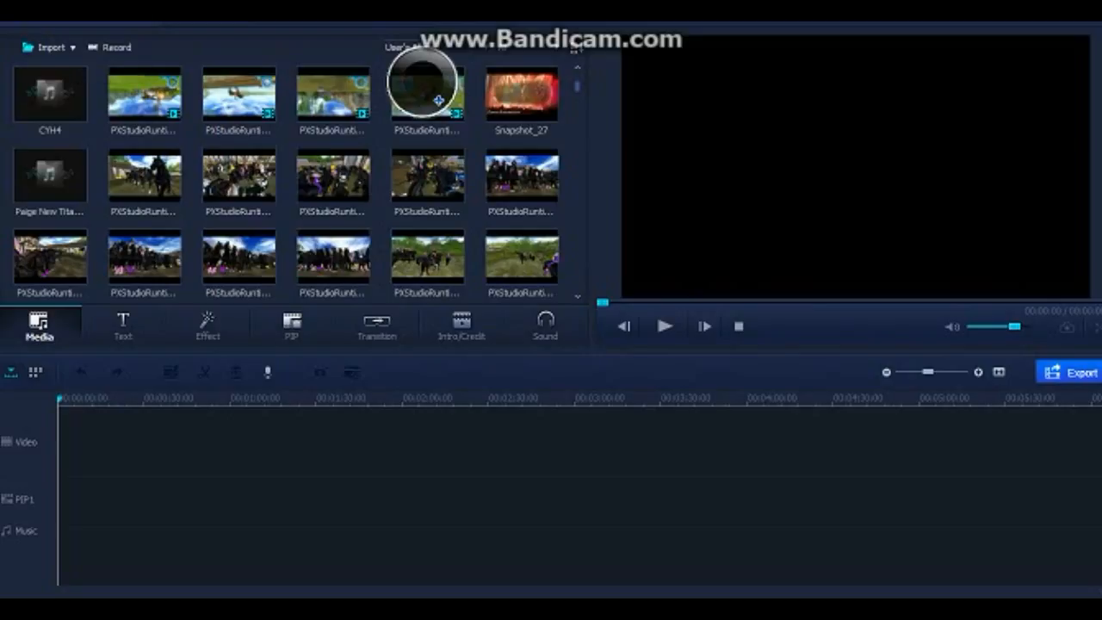
pyautogui.click(49, 47)
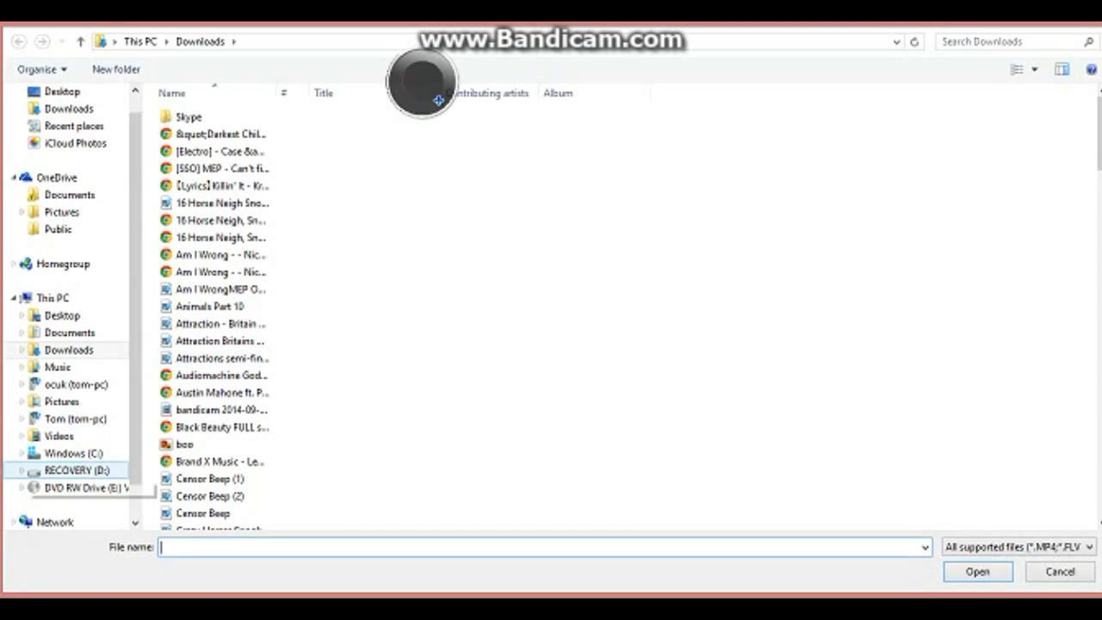
pyautogui.moveTo(1098, 129); pyautogui.dragTo(1098, 478)
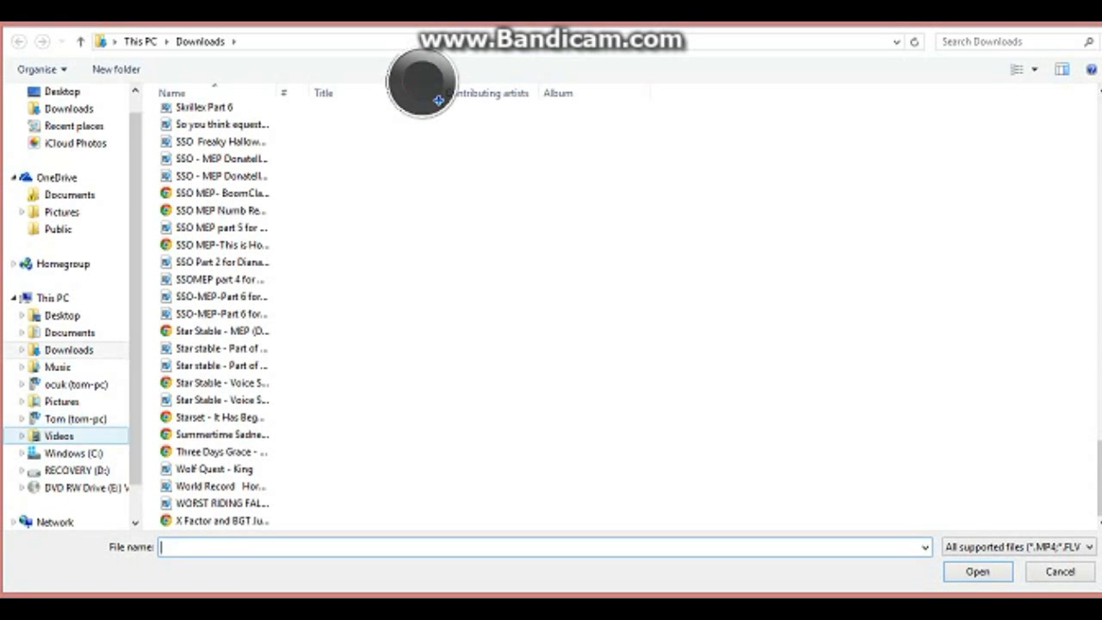
pyautogui.click(73, 452)
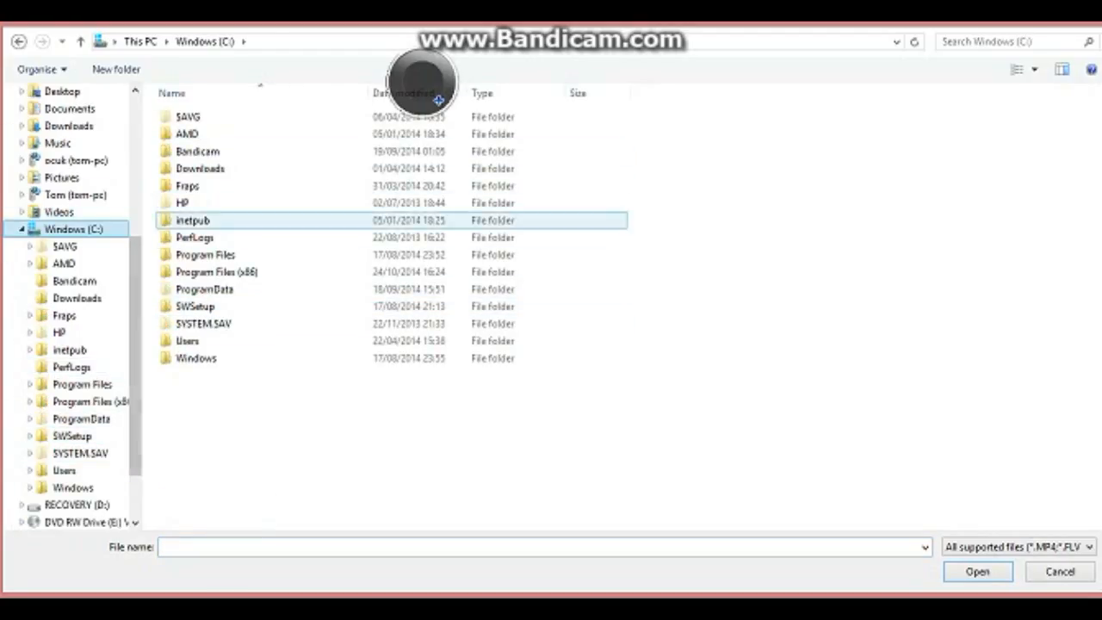
pyautogui.doubleClick(187, 185)
pyautogui.press('Up')
pyautogui.press('Up')
pyautogui.press('Return')
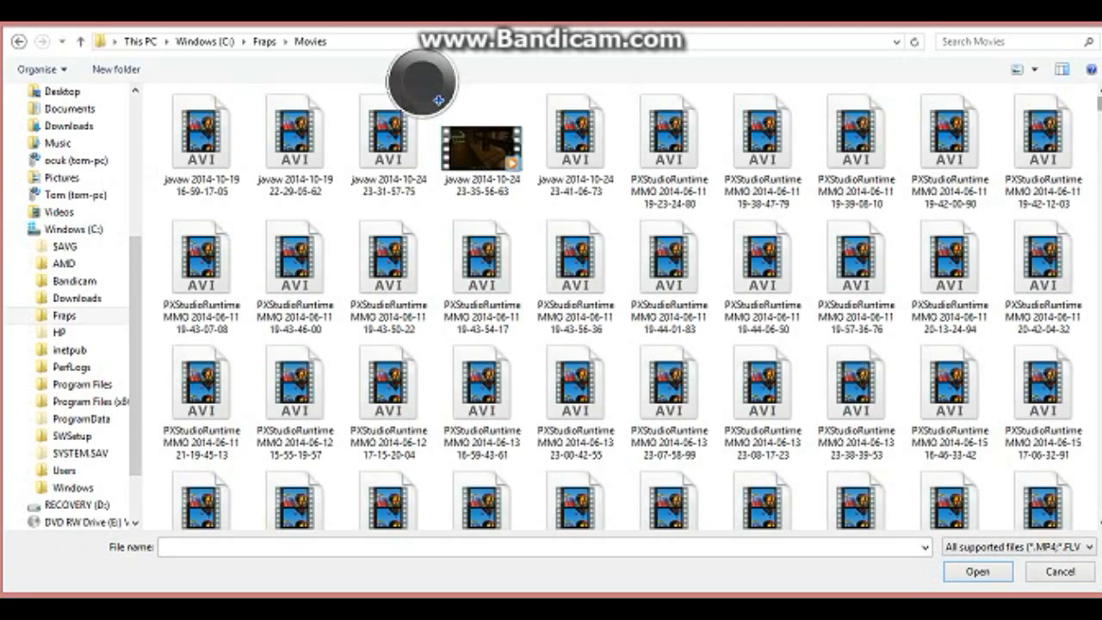
# Step: Import PXStudioRuntimeMMO clips dated 2014-10-01 from the Movies folder, including 16-42-45-63, 16-42-53-18, 16-42-55-93 and the 16-47 takes
pyautogui.scroll(-5, 438, 101)
pyautogui.scroll(-10, 438, 100)
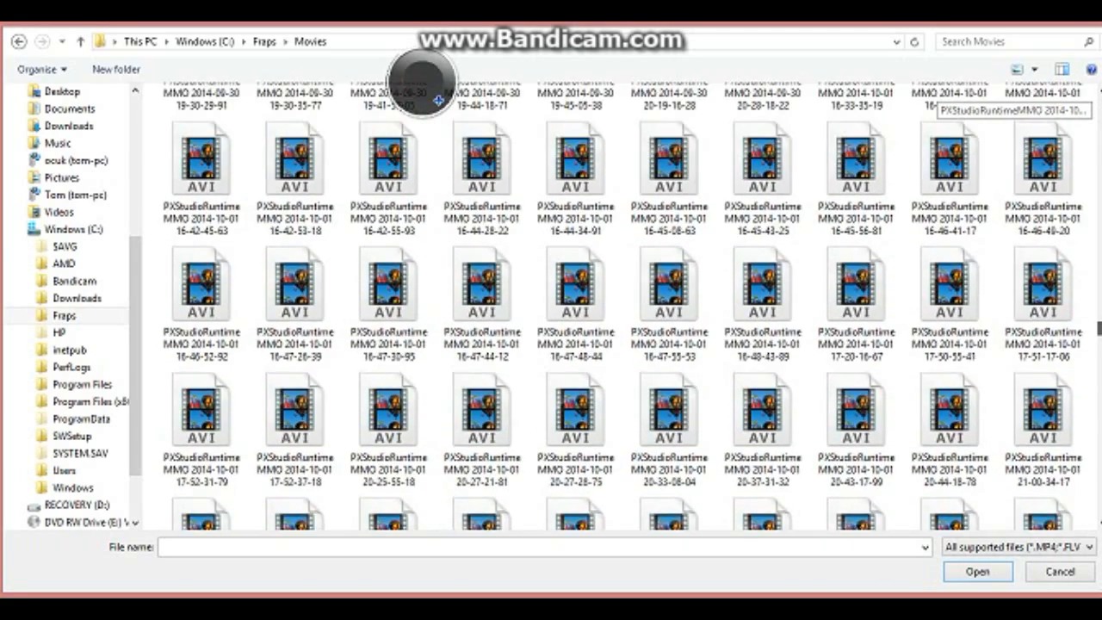
pyautogui.scroll(-2, 438, 101)
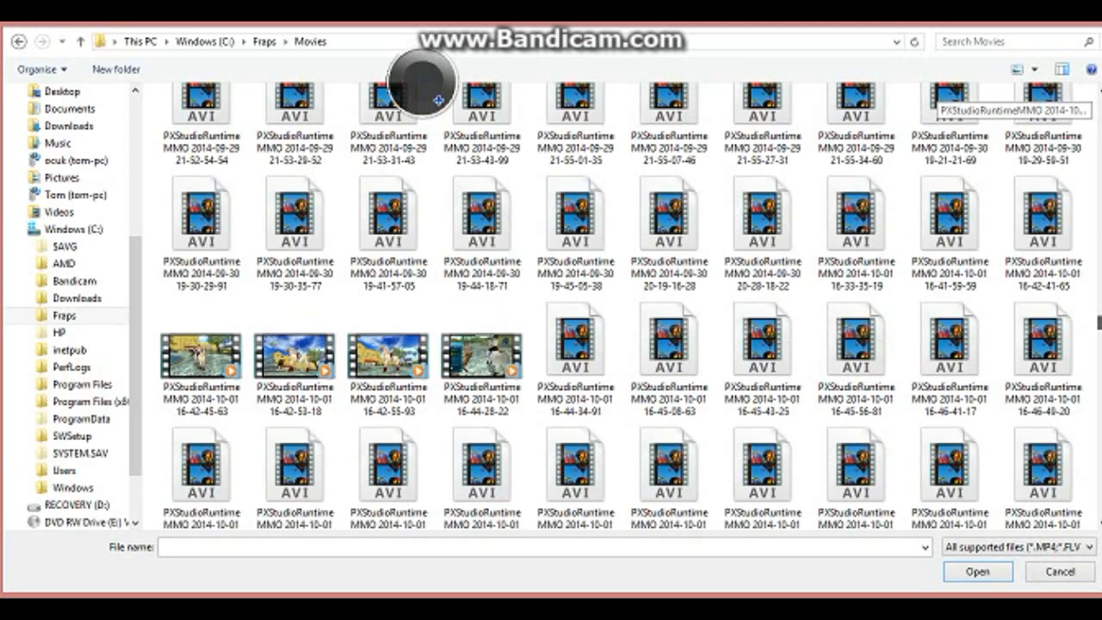
pyautogui.scroll(-2, 438, 101)
pyautogui.click(201, 232)
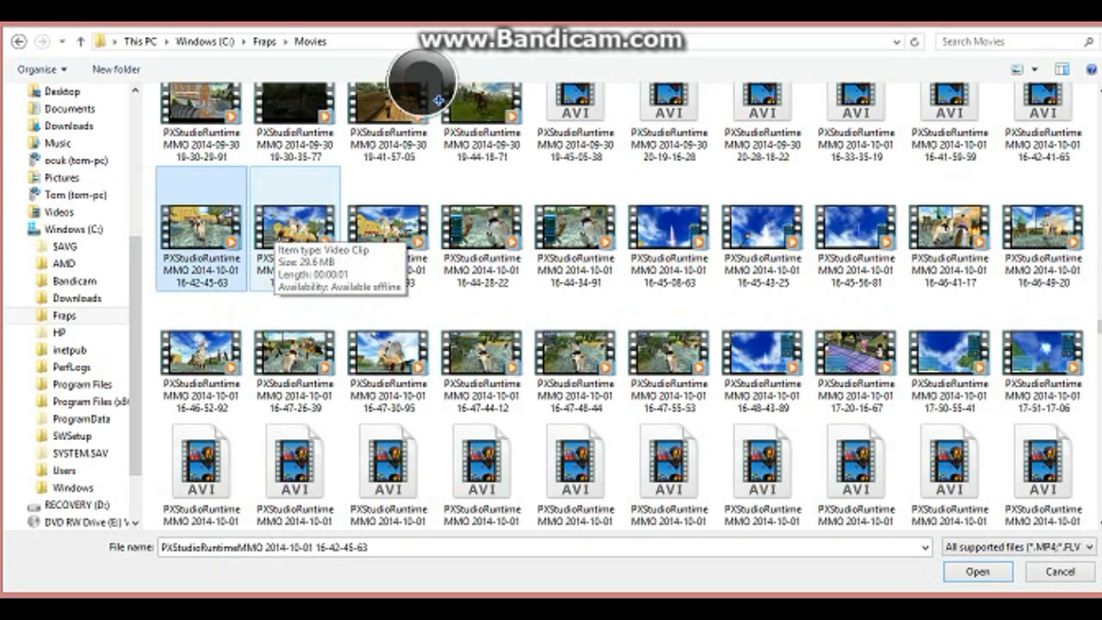
pyautogui.keyDown('ctrl'); pyautogui.click(294, 228); pyautogui.keyUp('ctrl')
pyautogui.keyDown('ctrl'); pyautogui.click(388, 228); pyautogui.keyUp('ctrl')
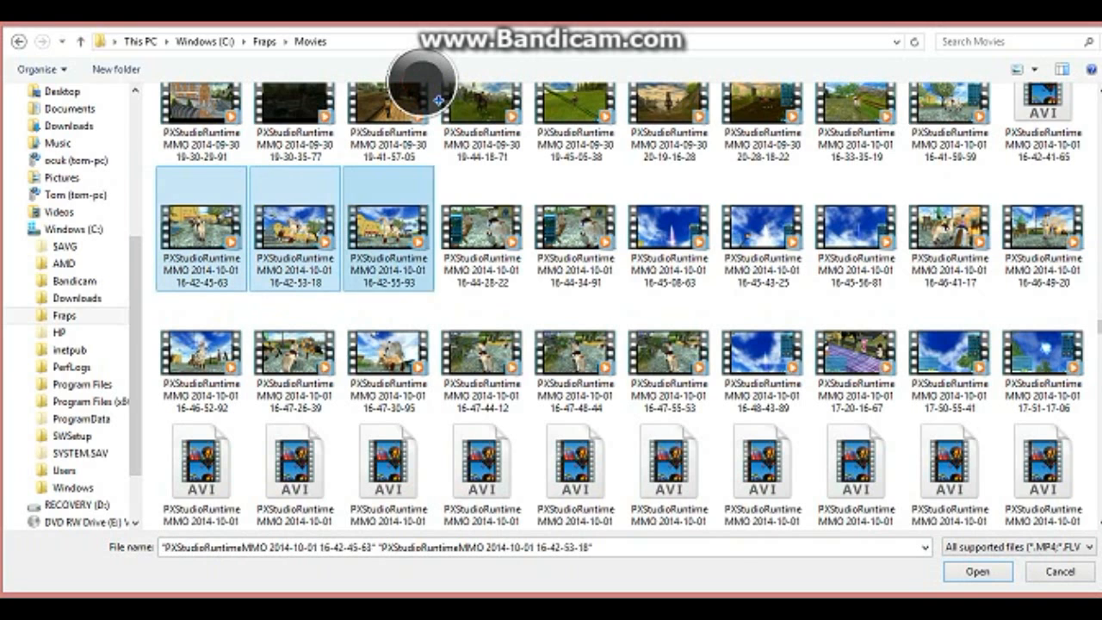
pyautogui.keyDown('ctrl'); pyautogui.click(388, 352); pyautogui.keyUp('ctrl')
pyautogui.keyDown('ctrl'); pyautogui.click(575, 353); pyautogui.keyUp('ctrl')
pyautogui.keyDown('ctrl'); pyautogui.click(481, 353); pyautogui.keyUp('ctrl')
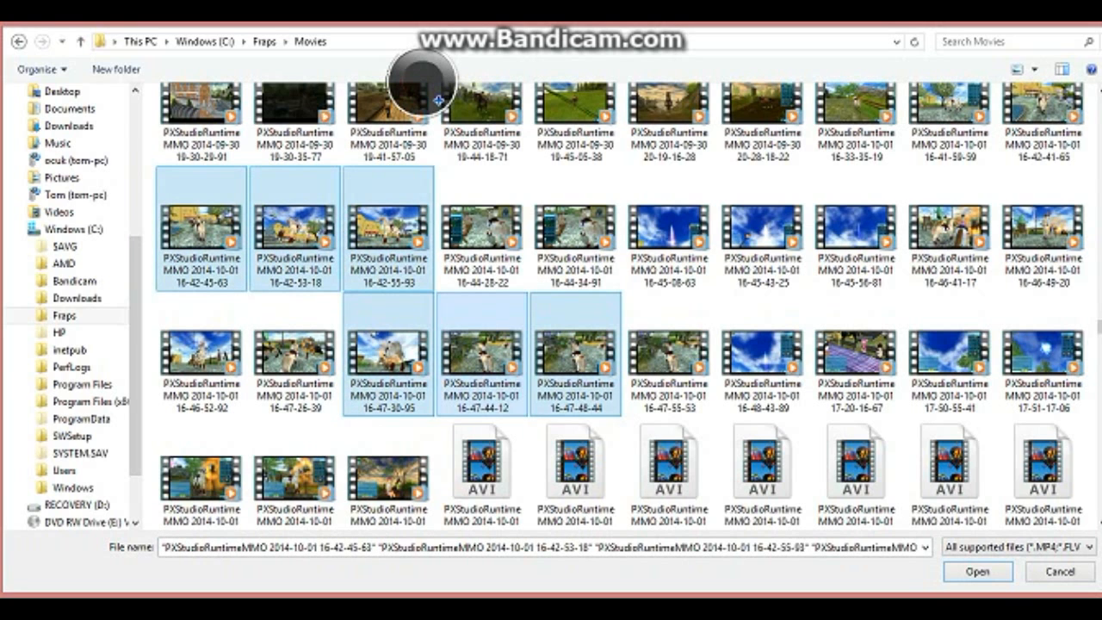
pyautogui.press('Return')
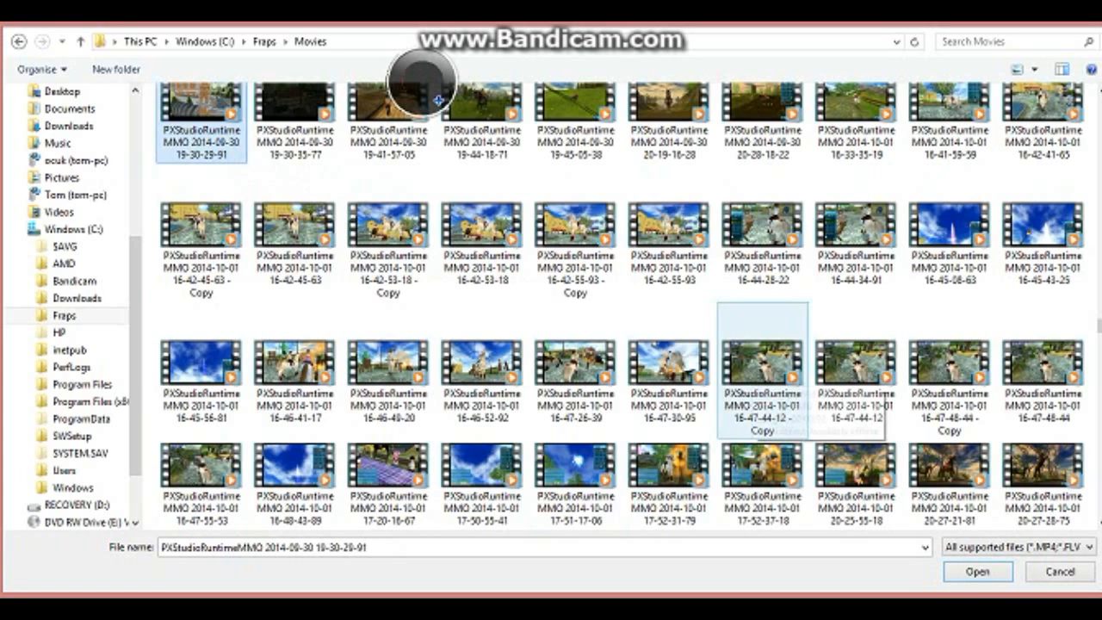
pyautogui.keyDown('shift'); pyautogui.click(762, 379); pyautogui.keyUp('shift')
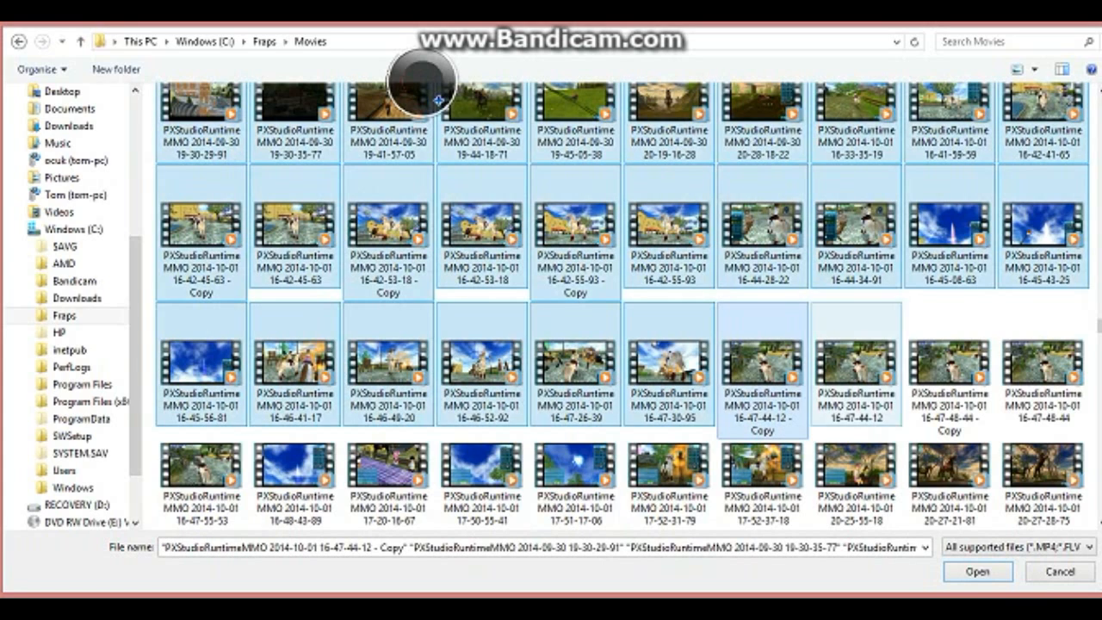
pyautogui.press('Return')
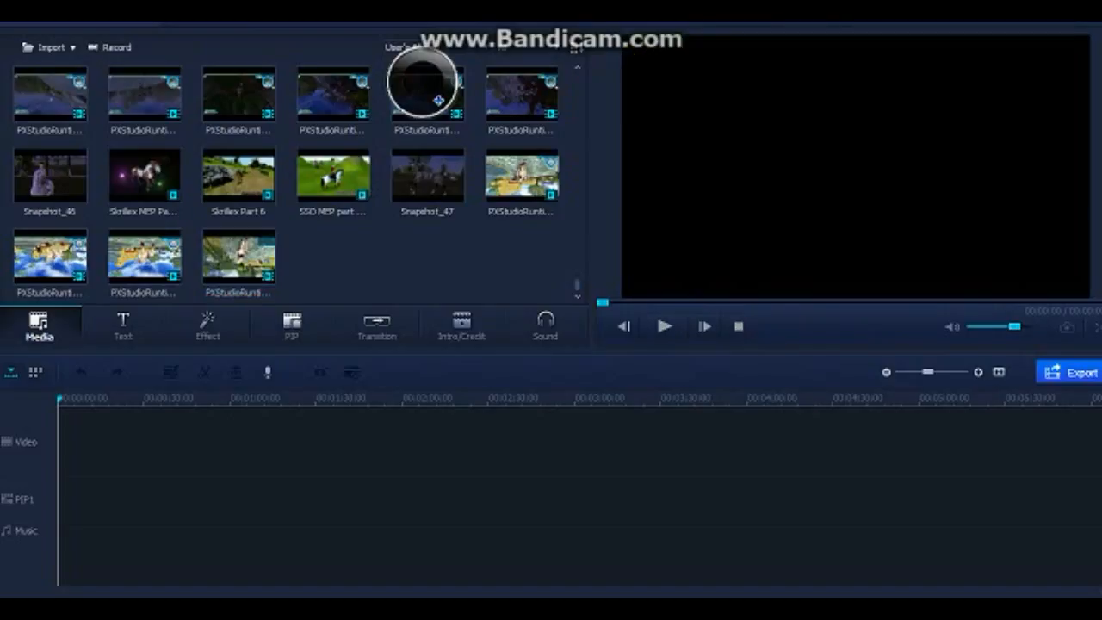
# Step: Import the song "[Lyrics] Killin' It - Krewella" from the Downloads folder into the media library
pyautogui.scroll(3, 292, 180)
pyautogui.click(43, 47)
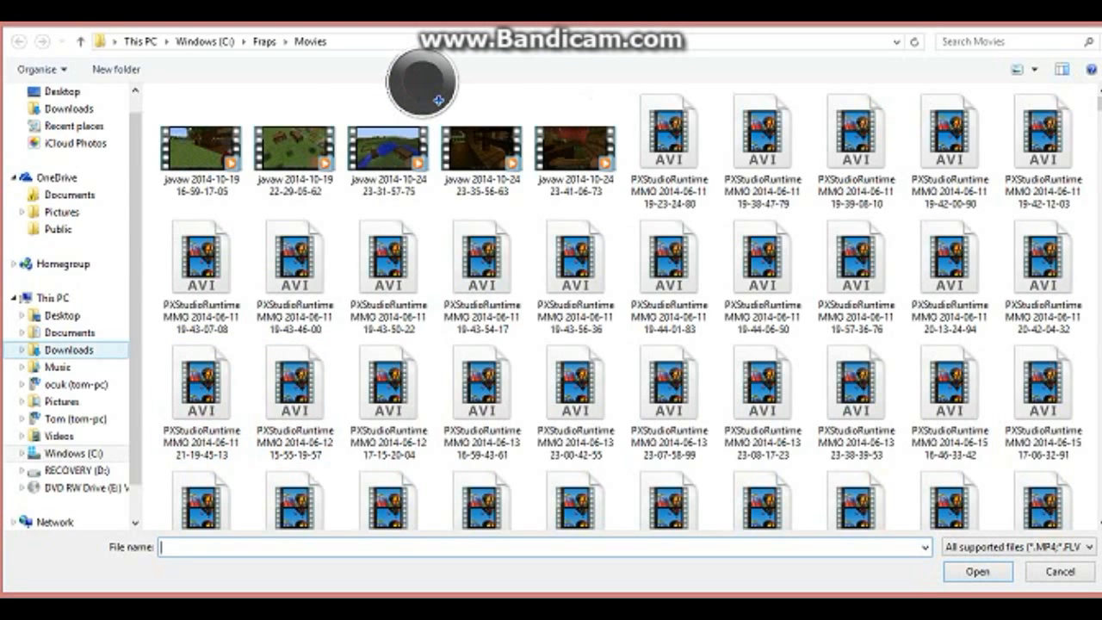
pyautogui.click(69, 350)
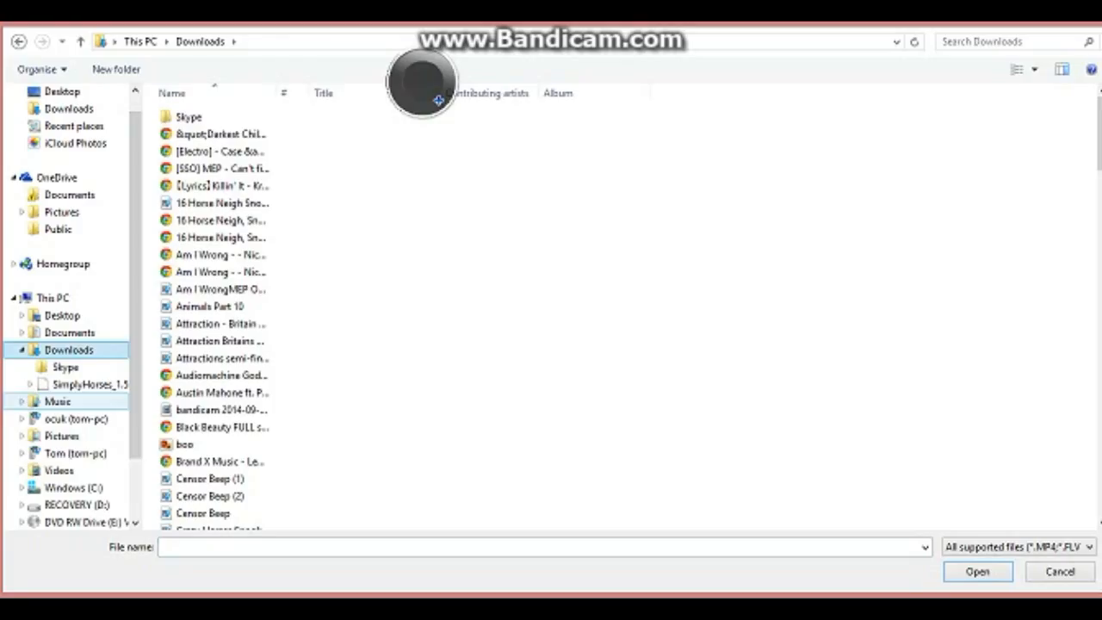
pyautogui.click(222, 185)
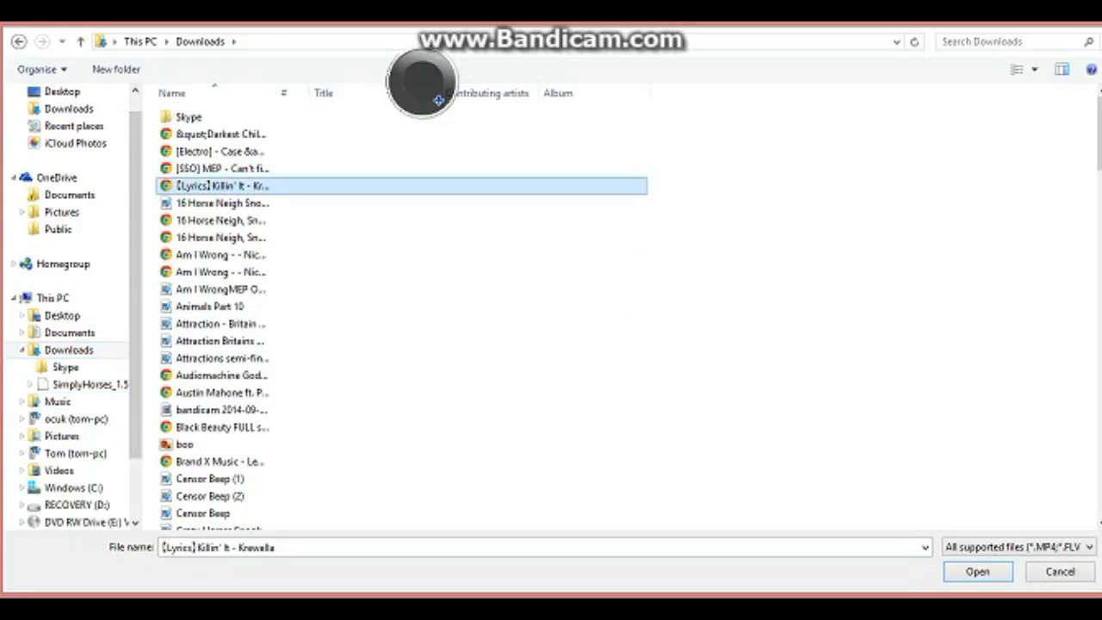
pyautogui.press('Return')
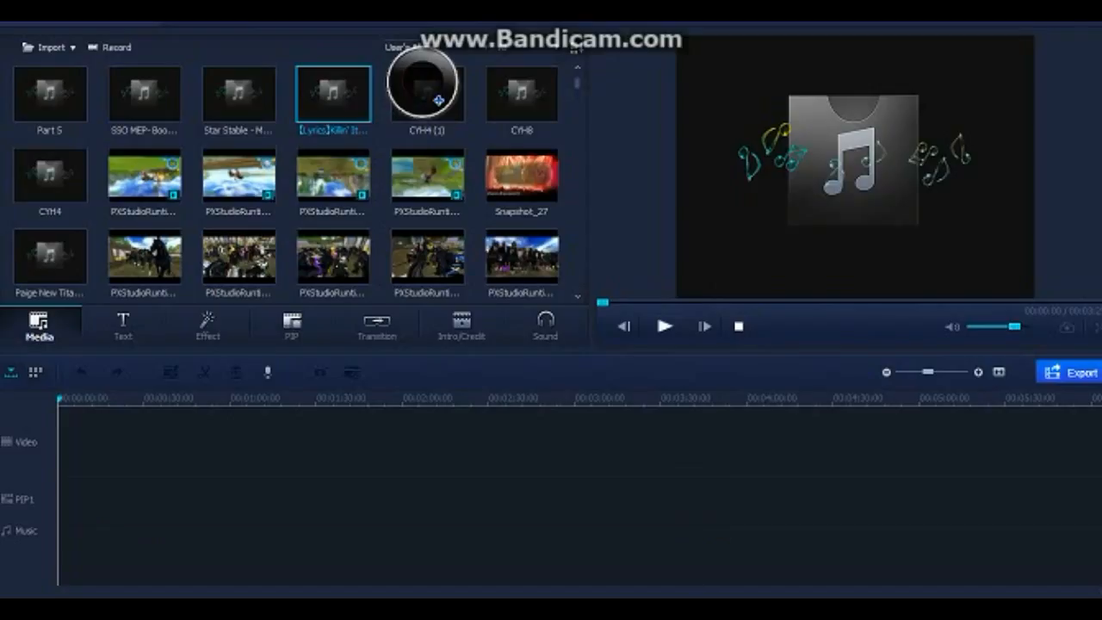
# Step: Place the Killin' It song from the media library at the start of the Music track
pyautogui.click(521, 95)
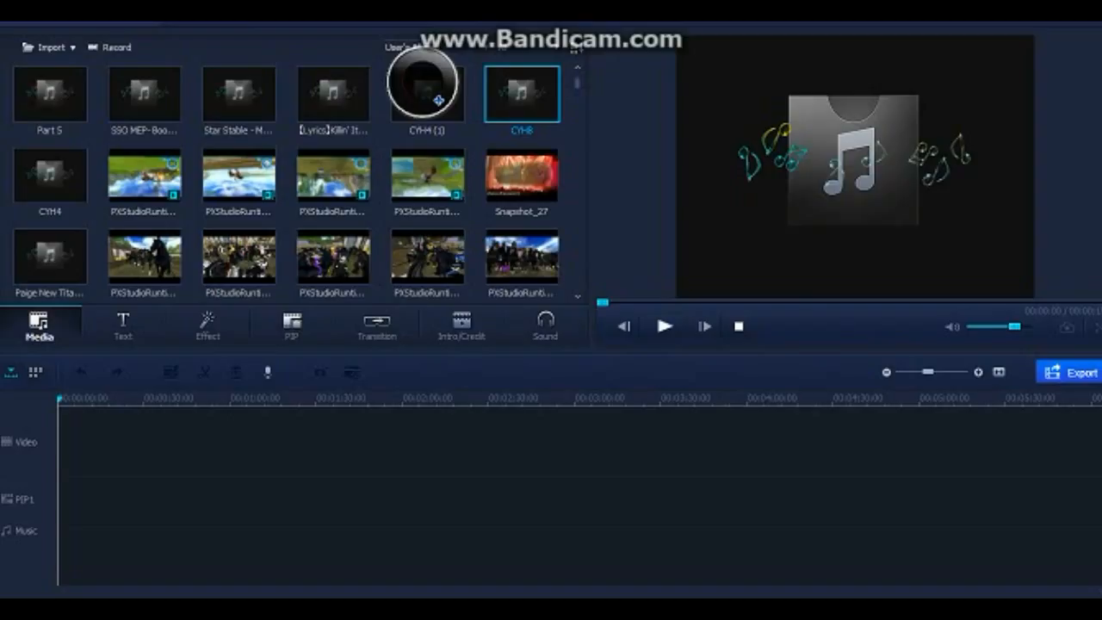
pyautogui.press('Left')
pyautogui.press('Left')
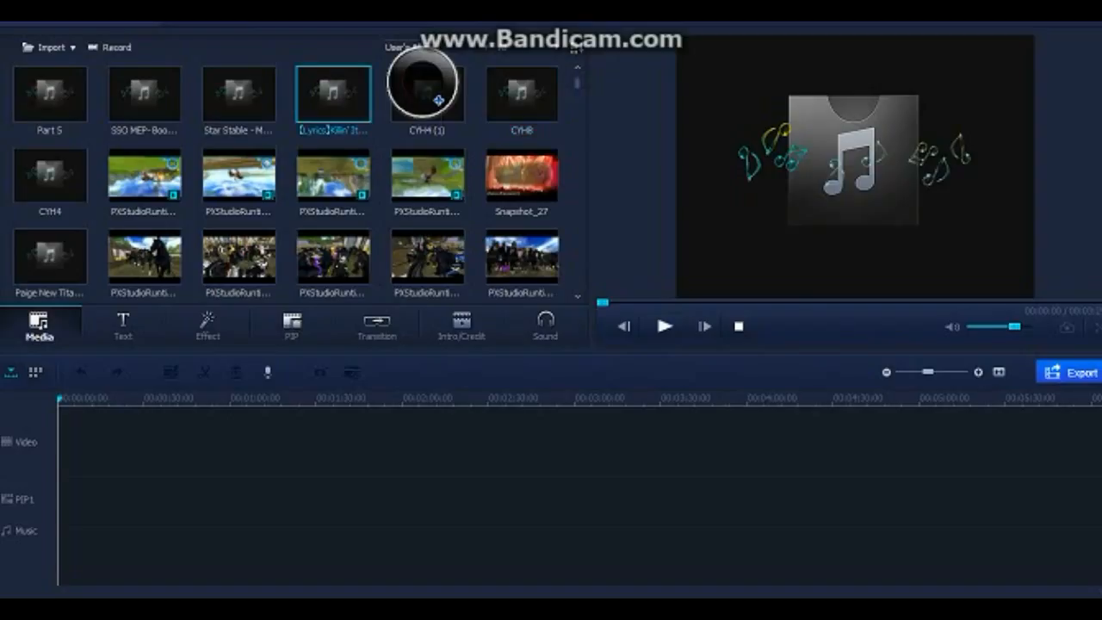
pyautogui.moveTo(333, 93); pyautogui.dragTo(59, 530)
pyautogui.press('Escape')
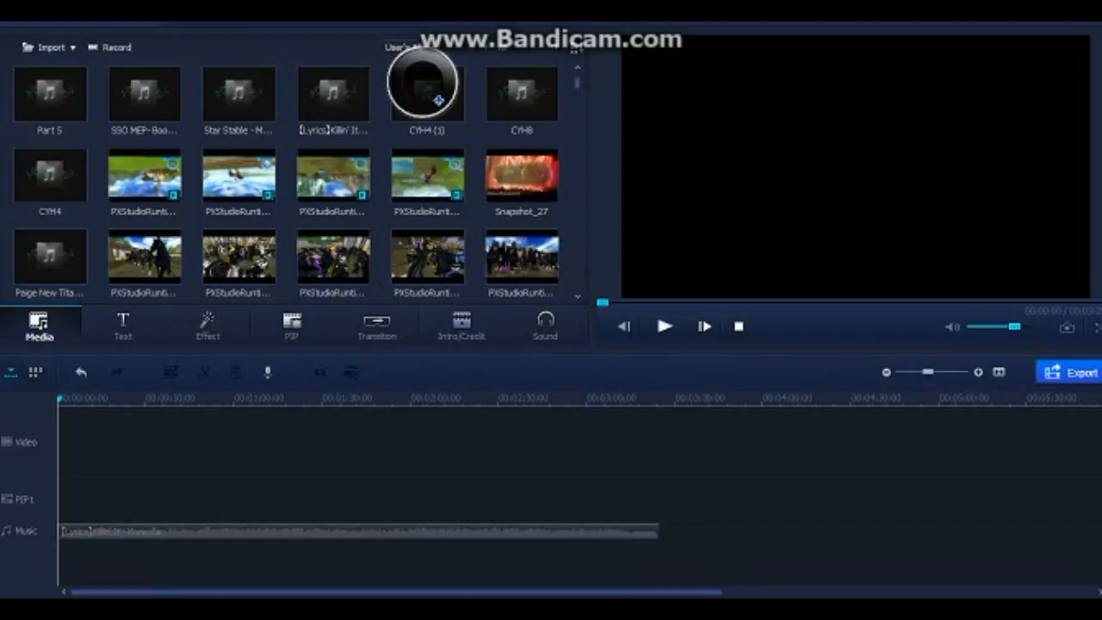
# Step: Zoom the timeline in and out to examine the song on the Music track at different time scales
pyautogui.hotkey('ctrl', '=')
pyautogui.hotkey('ctrl', '=')
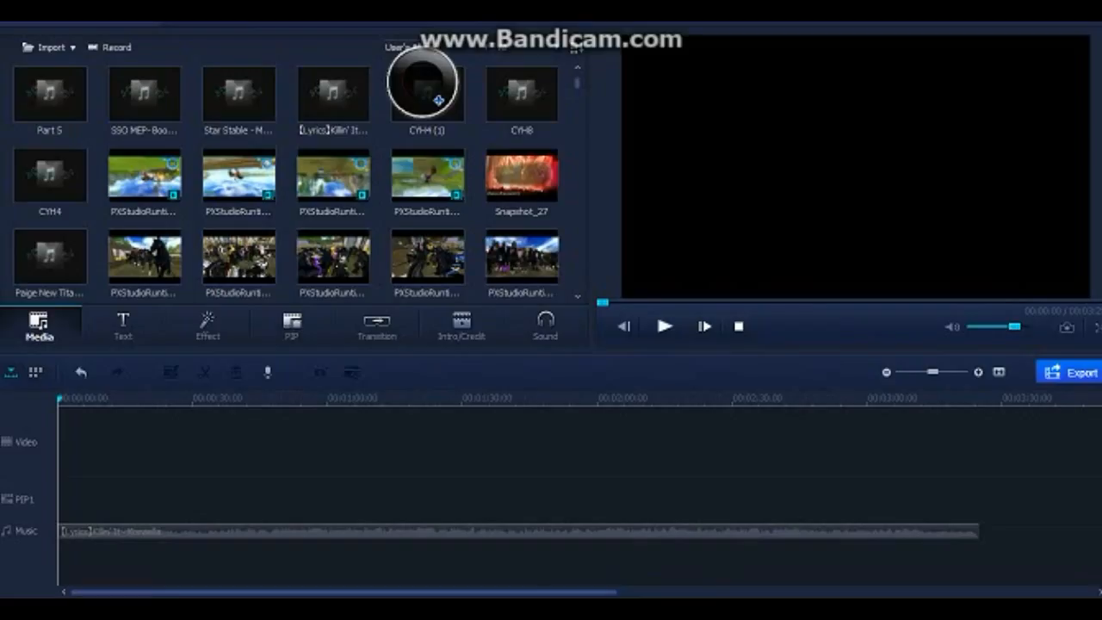
pyautogui.hotkey('ctrl', '=')
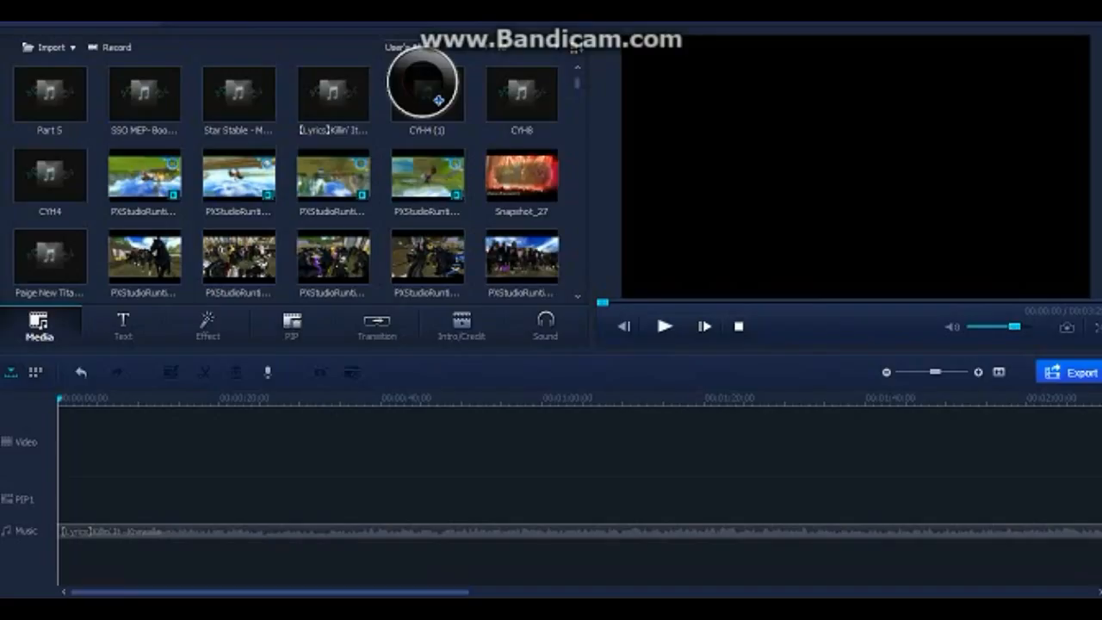
pyautogui.hotkey('ctrl', '=')
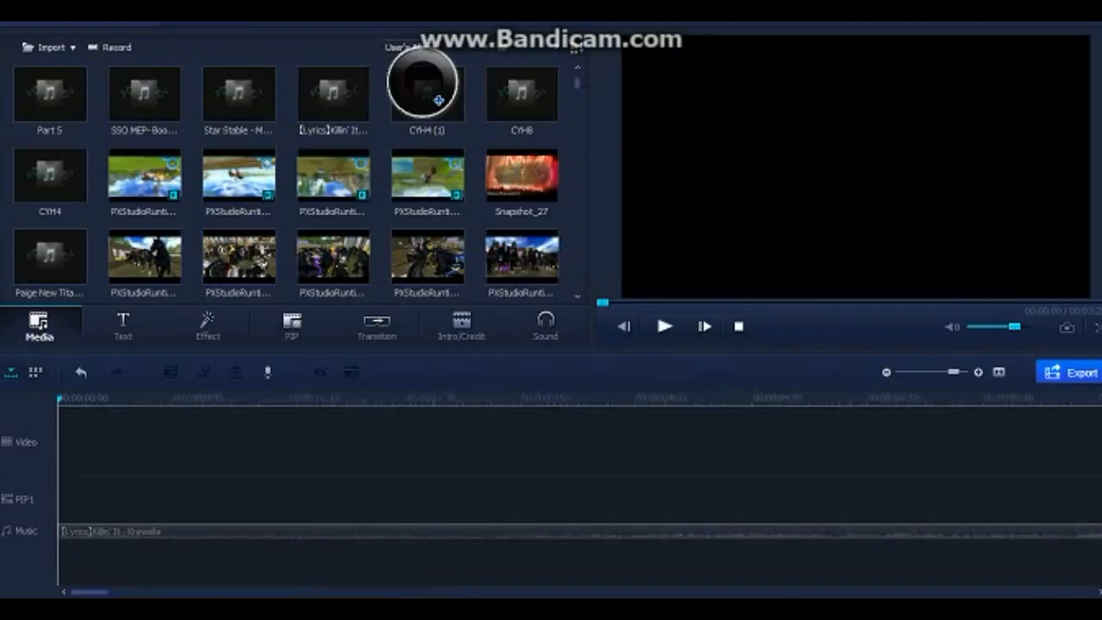
pyautogui.hotkey('ctrl', '=')
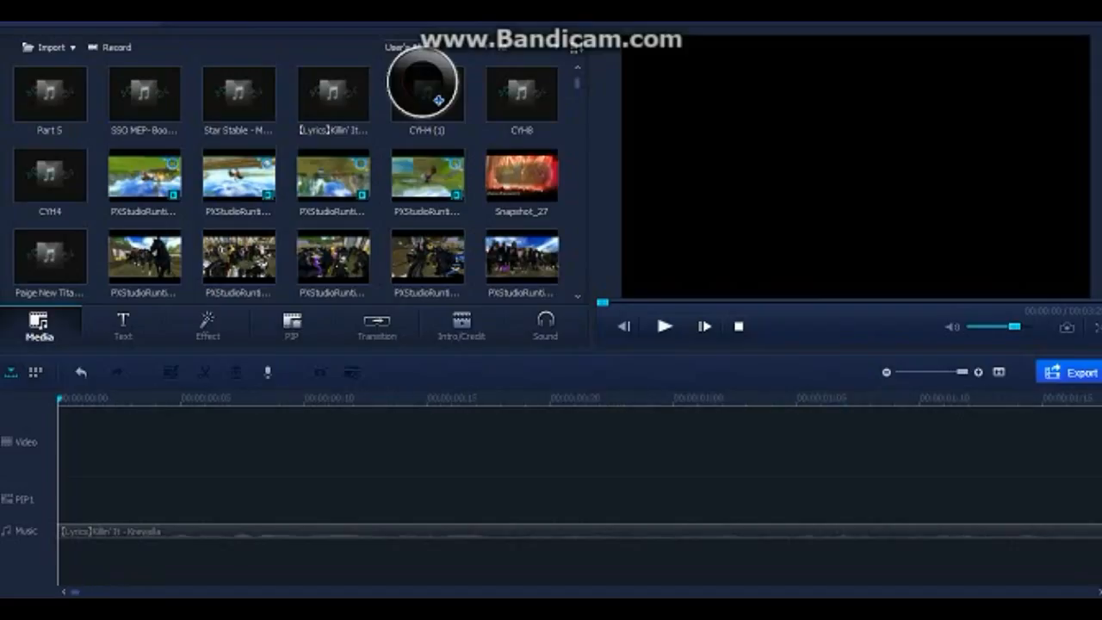
pyautogui.hotkey('ctrl', '-')
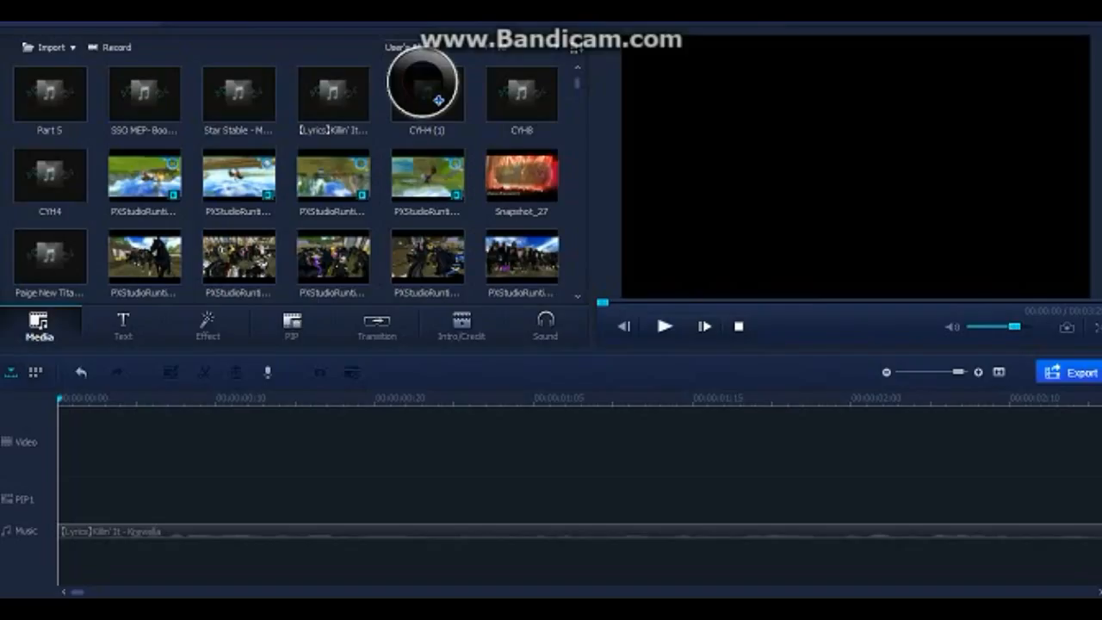
pyautogui.hotkey('ctrl', '-')
pyautogui.hotkey('ctrl', '-')
pyautogui.hotkey('ctrl', '-')
pyautogui.hotkey('ctrl', '-')
pyautogui.hotkey('ctrl', '-')
pyautogui.hotkey('ctrl', '-')
pyautogui.hotkey('ctrl', '-')
pyautogui.hotkey('ctrl', '-')
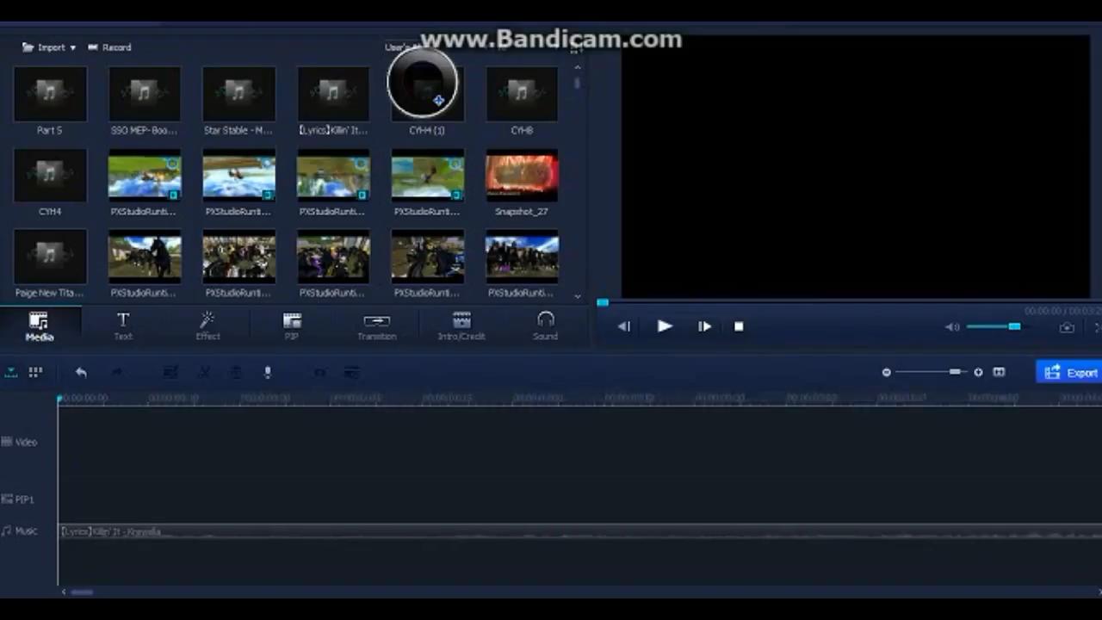
pyautogui.hotkey('ctrl', '-')
pyautogui.hotkey('ctrl', '+')
pyautogui.hotkey('ctrl', '+')
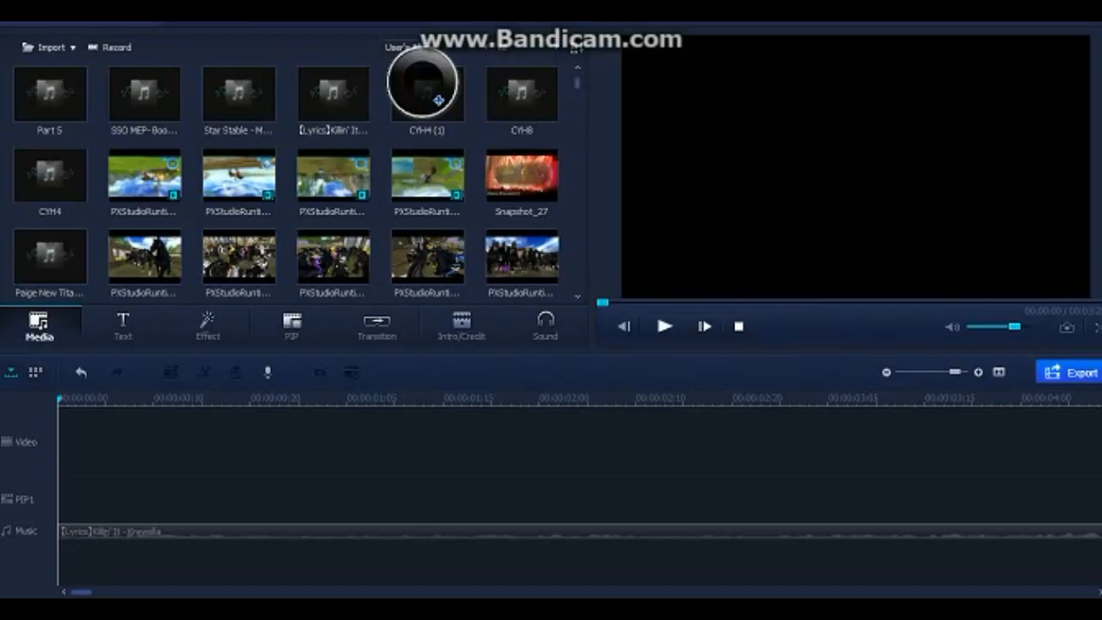
pyautogui.hotkey('ctrl', '-')
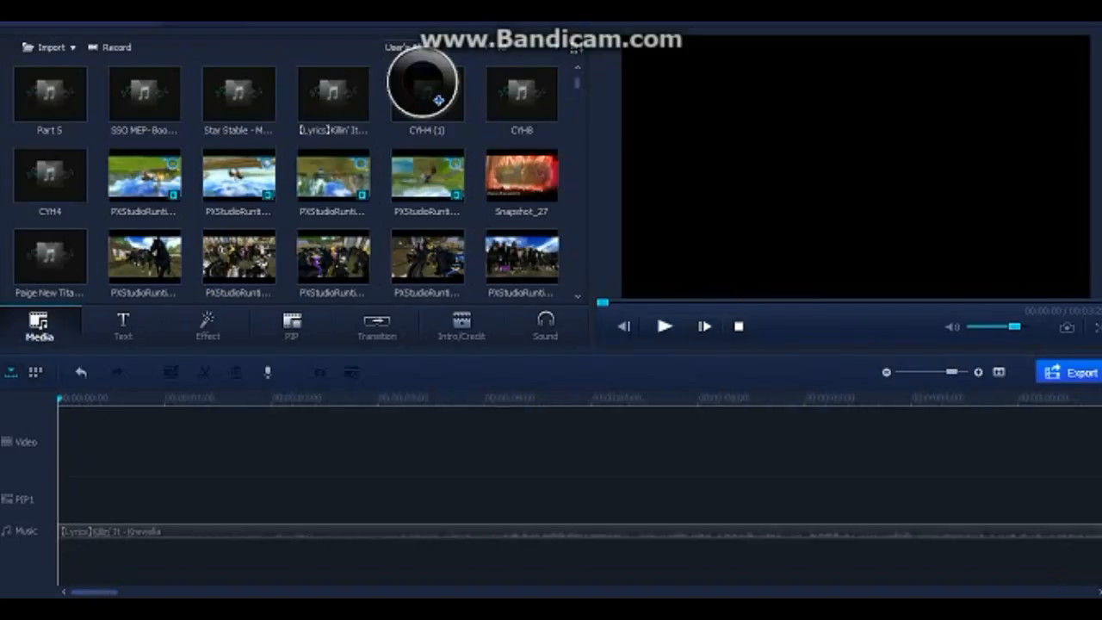
pyautogui.hotkey('ctrl', '-')
pyautogui.hotkey('ctrl', '-')
pyautogui.hotkey('ctrl', '-')
pyautogui.hotkey('ctrl', '-')
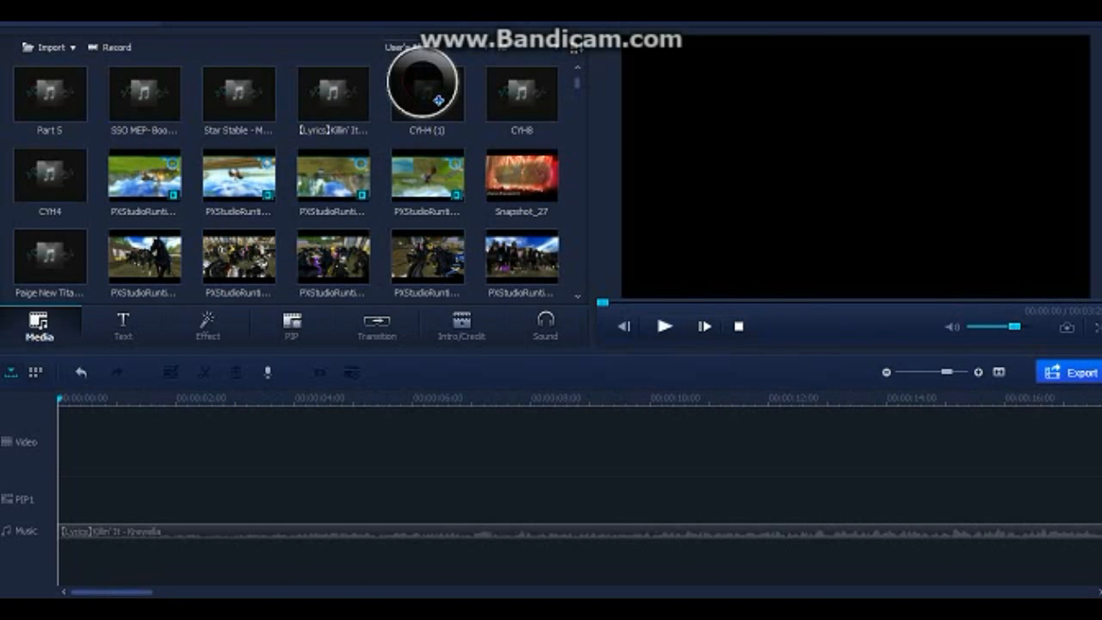
pyautogui.hotkey('ctrl', '-')
pyautogui.hotkey('ctrl', '-')
pyautogui.hotkey('ctrl', '+')
pyautogui.hotkey('ctrl', '-')
pyautogui.hotkey('ctrl', '-')
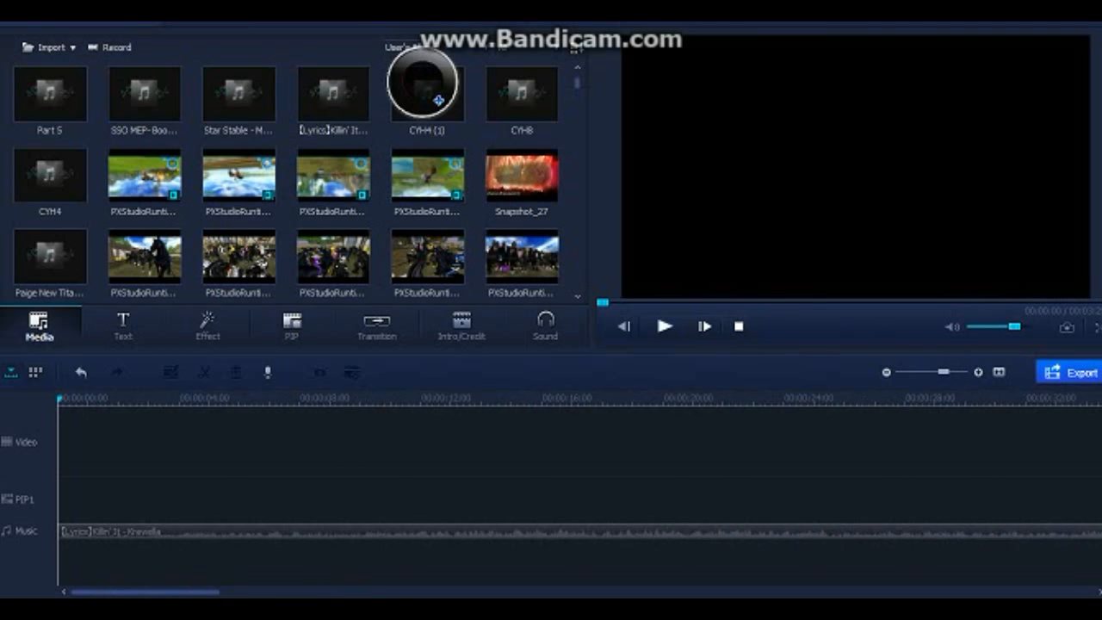
pyautogui.hotkey('ctrl', '-')
pyautogui.hotkey('ctrl', '-')
pyautogui.hotkey('ctrl', '-')
pyautogui.hotkey('ctrl', '-')
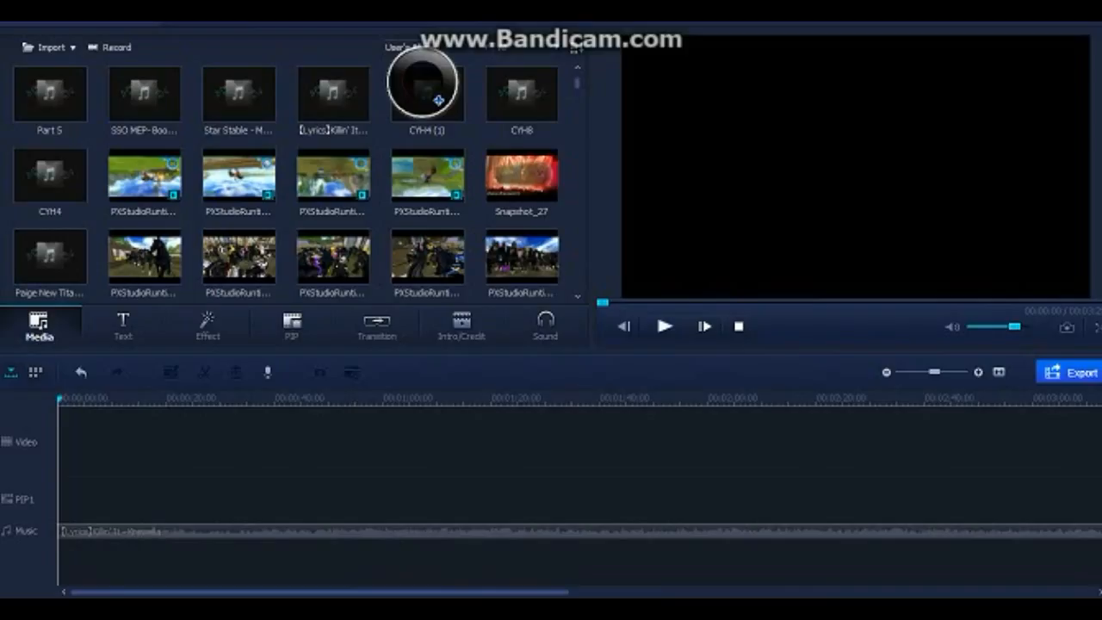
pyautogui.hotkey('ctrl', '-')
pyautogui.hotkey('ctrl', '+')
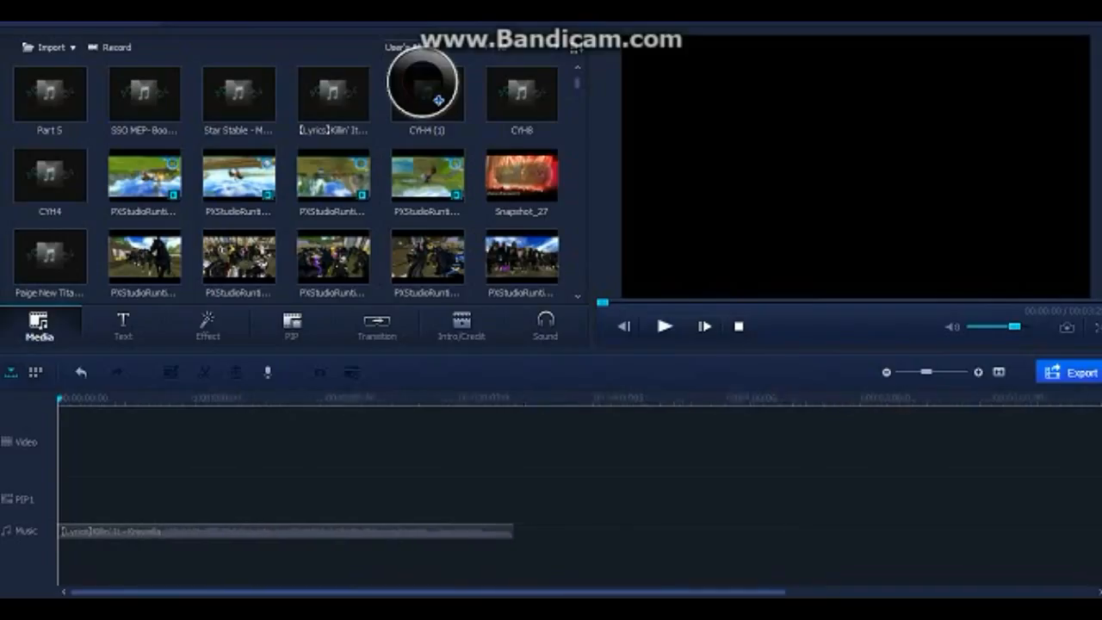
pyautogui.hotkey('ctrl', '+')
pyautogui.hotkey('ctrl', '+')
pyautogui.hotkey('ctrl', '+')
pyautogui.hotkey('ctrl', '+')
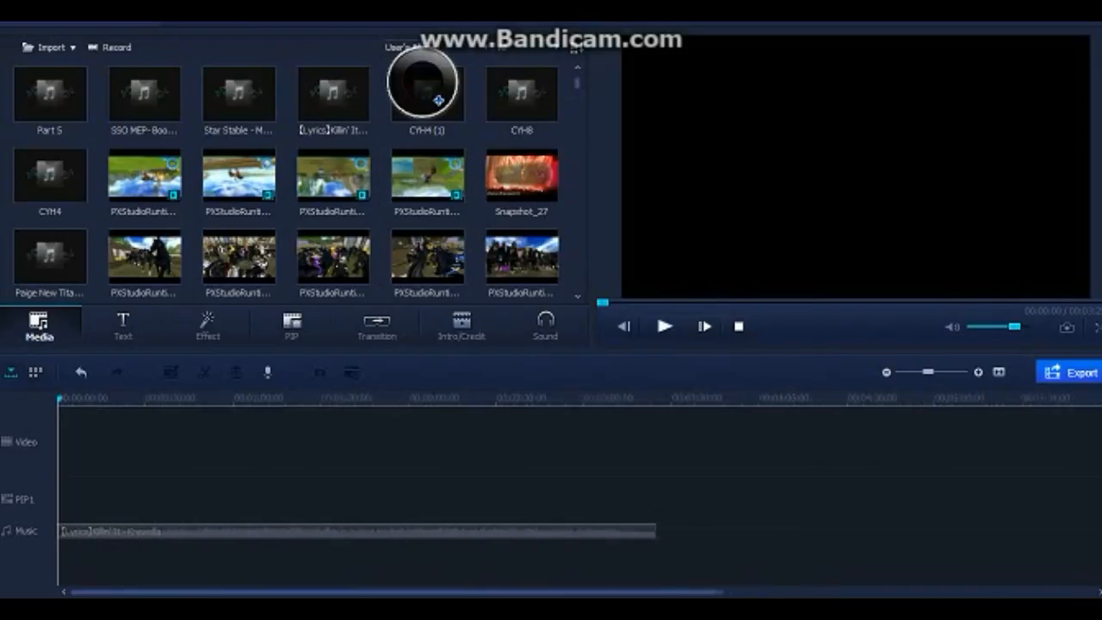
# Step: Adjust the timeline zoom until the whole Killin' It song on the Music track fits in view
pyautogui.hotkey('ctrl', '-')
pyautogui.hotkey('ctrl', '-')
pyautogui.hotkey('ctrl', '+')
pyautogui.hotkey('ctrl', '+')
pyautogui.hotkey('ctrl', '+')
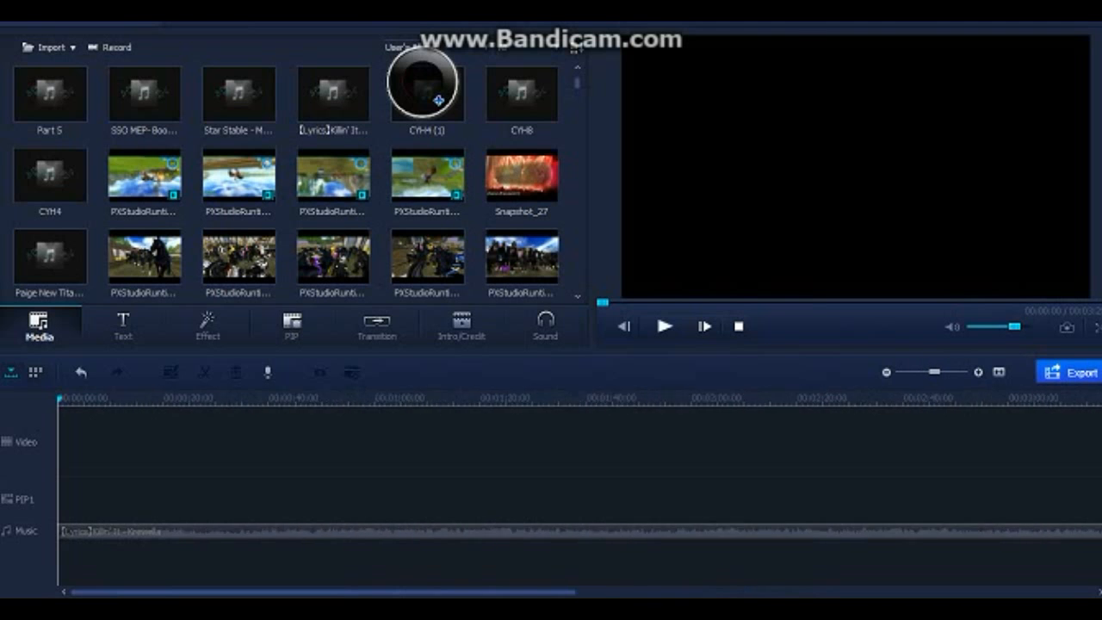
pyautogui.hotkey('ctrl', '-')
pyautogui.hotkey('ctrl', '-')
pyautogui.hotkey('ctrl', '-')
pyautogui.hotkey('ctrl', '-')
pyautogui.hotkey('ctrl', '+')
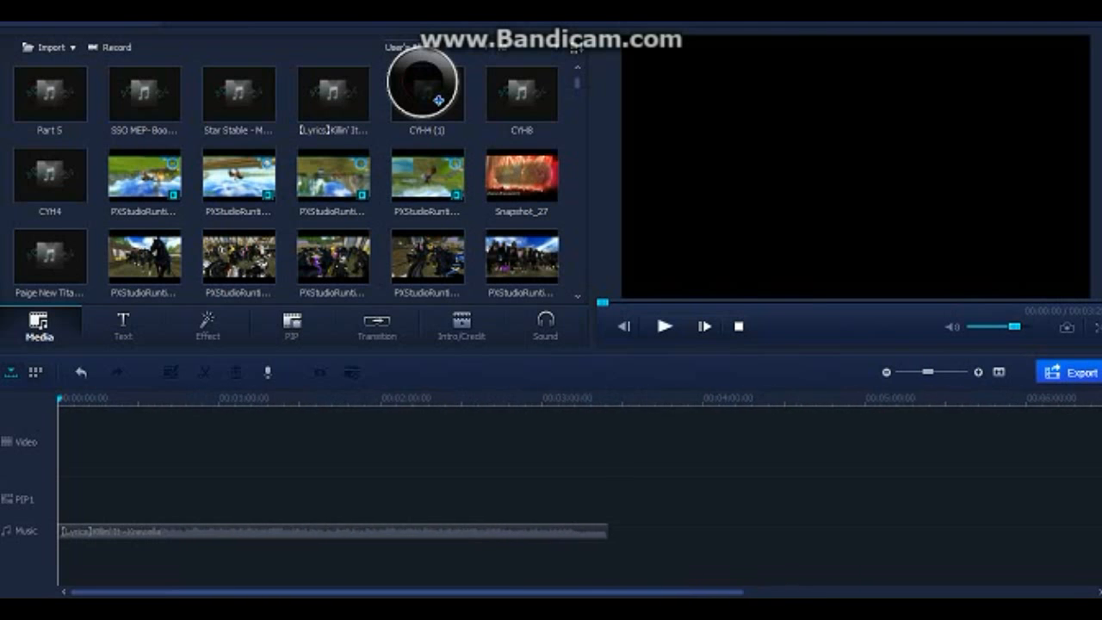
pyautogui.hotkey('ctrl', '+')
pyautogui.hotkey('ctrl', '+')
pyautogui.hotkey('ctrl', '+')
pyautogui.hotkey('ctrl', '+')
pyautogui.hotkey('ctrl', '-')
pyautogui.hotkey('ctrl', '-')
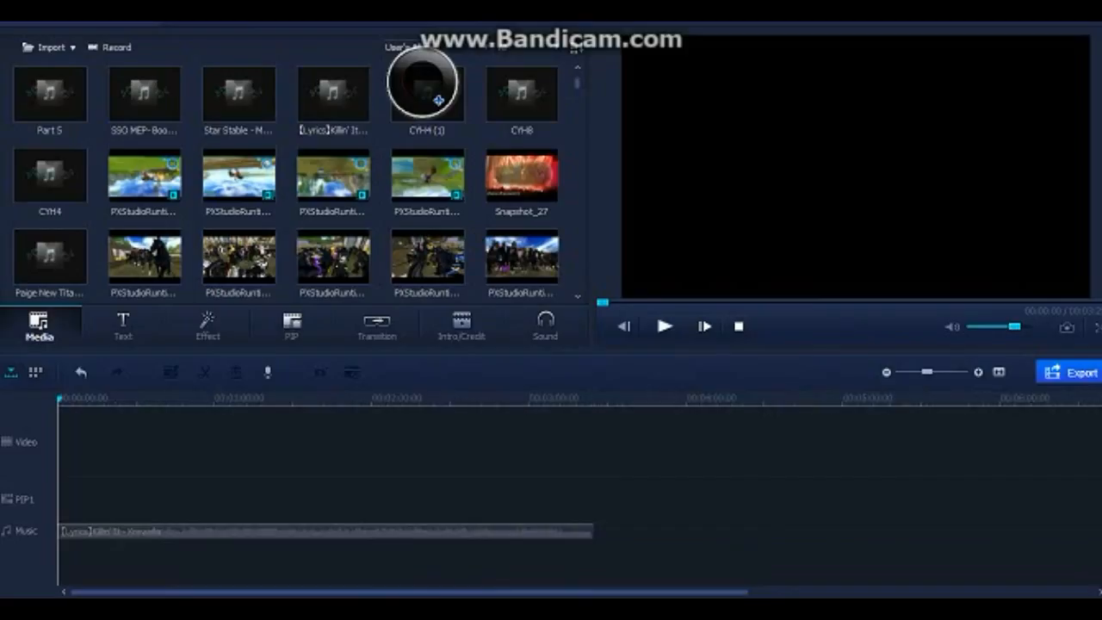
pyautogui.hotkey('ctrl', '-')
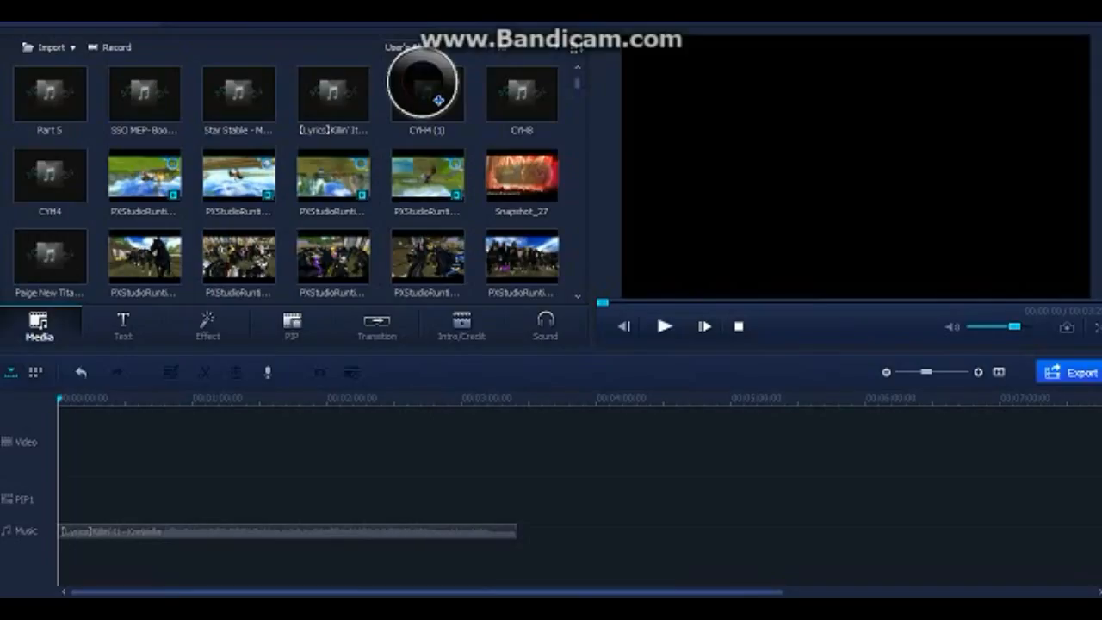
# Step: Play the first few seconds of the Killin' It song on the timeline and pause
pyautogui.scroll(-3, 438, 99)
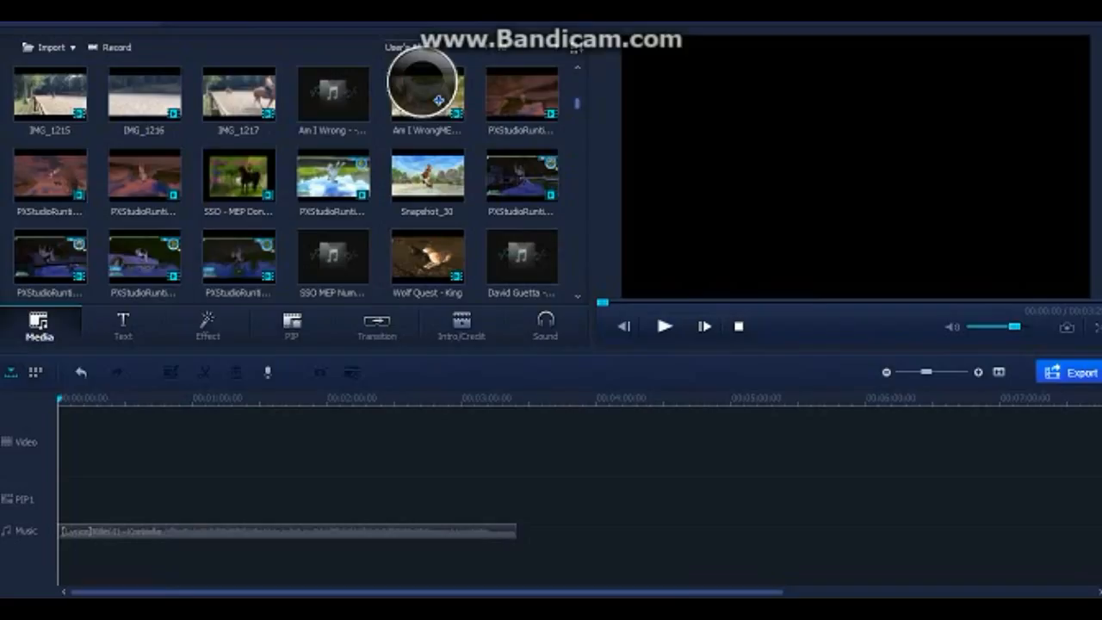
pyautogui.click(663, 326)
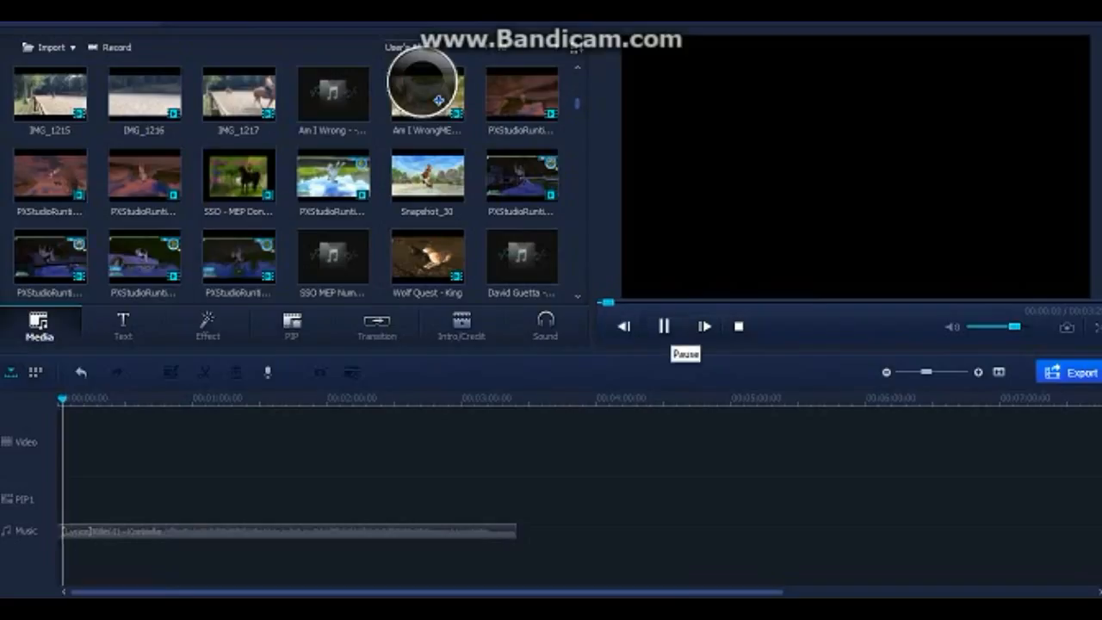
pyautogui.click(663, 326)
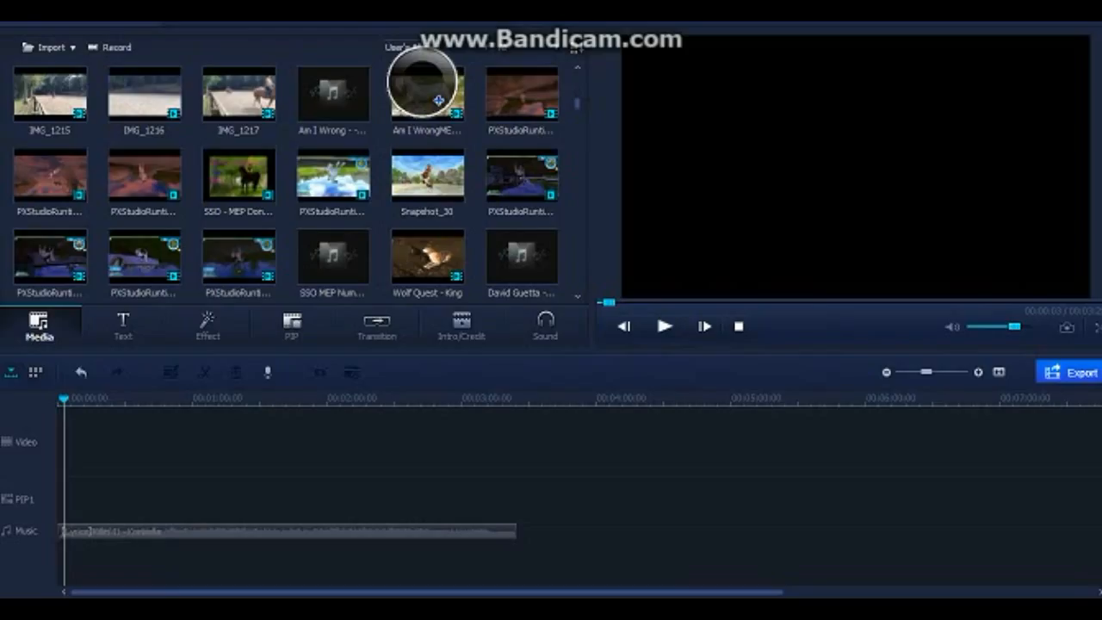
# Step: Place one of the last PXStudioRuntimeMMO clips in the media library at the start of the Video track
pyautogui.scroll(-10, 438, 101)
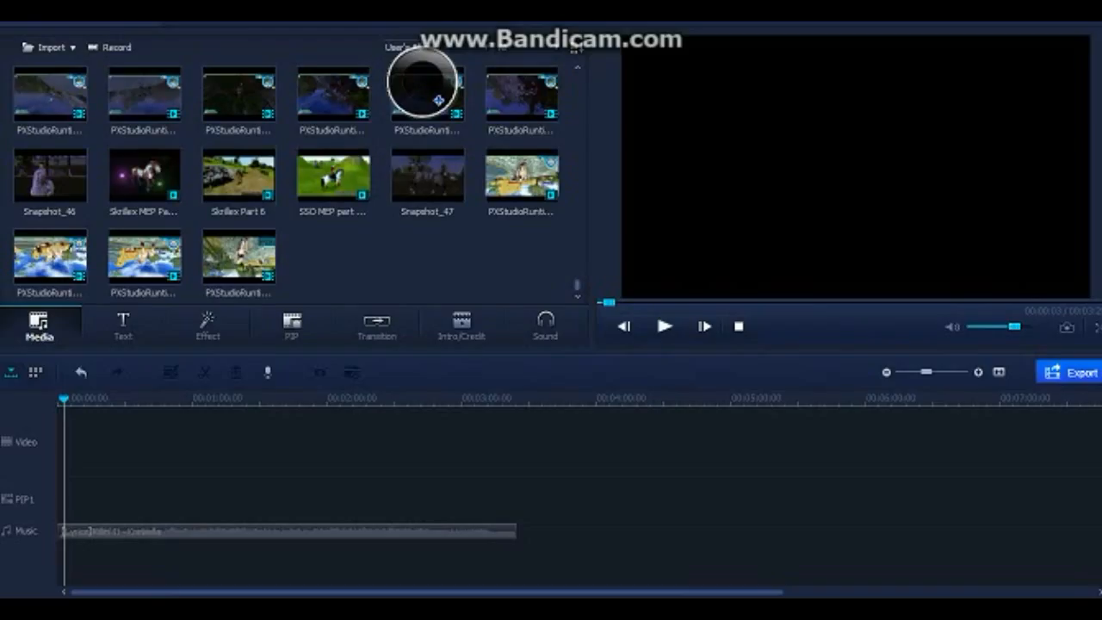
pyautogui.scroll(5, 438, 101)
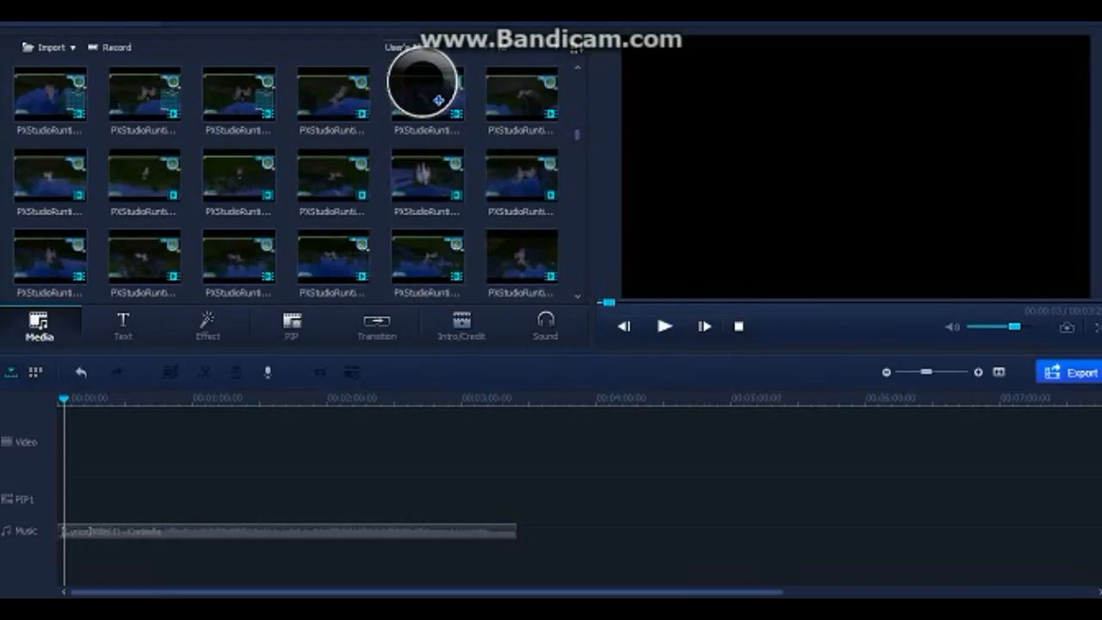
pyautogui.scroll(3, 438, 101)
pyautogui.scroll(-6, 438, 101)
pyautogui.scroll(3, 438, 101)
pyautogui.scroll(-5, 438, 101)
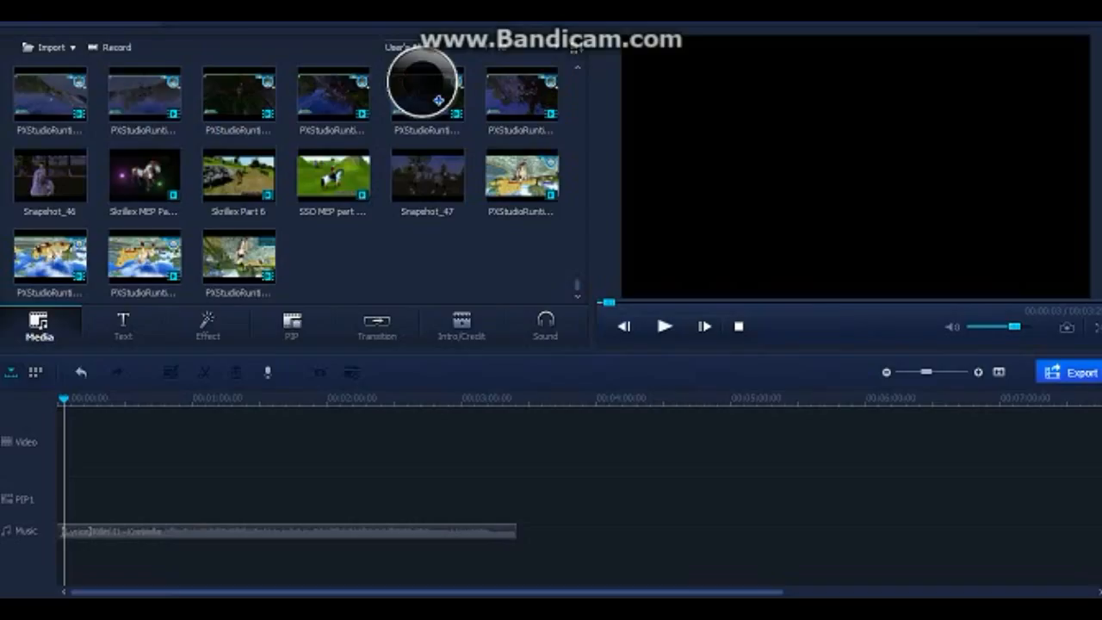
pyautogui.click(239, 256)
pyautogui.moveTo(144, 257); pyautogui.dragTo(59, 442)
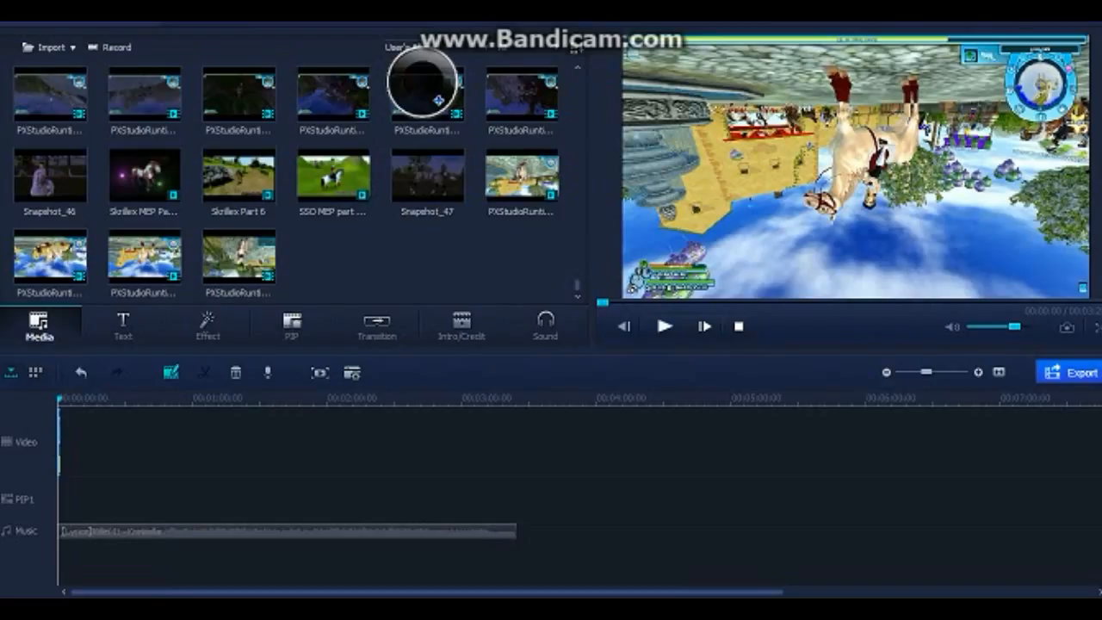
# Step: Open the horse clip's edit settings and flip its picture vertically and horizontally
pyautogui.doubleClick(438, 100)
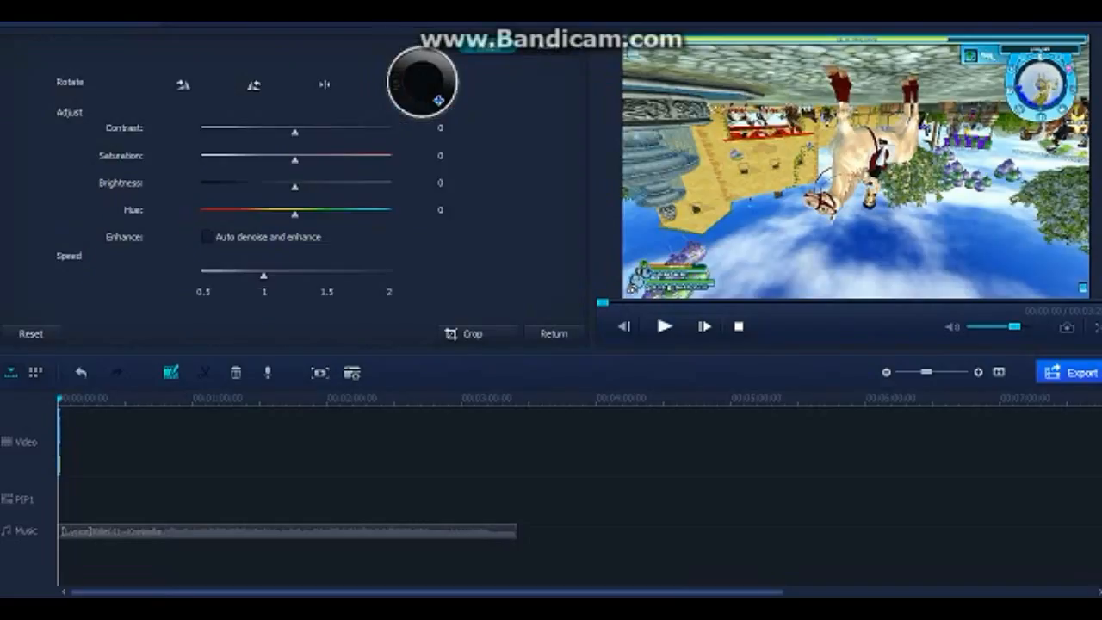
pyautogui.rightClick(59, 427)
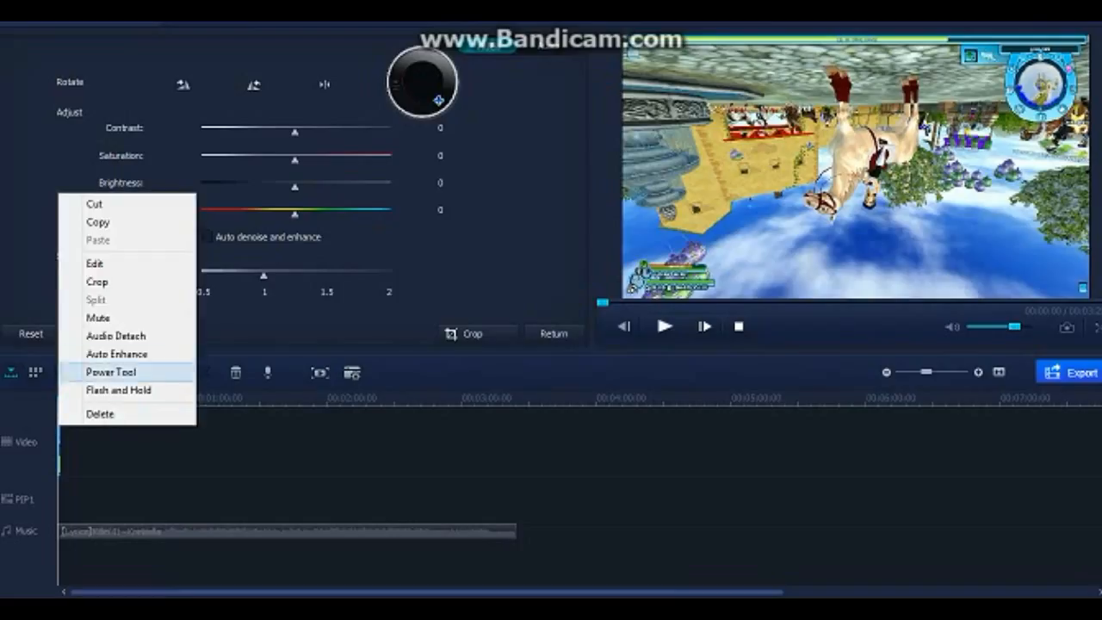
pyautogui.click(95, 263)
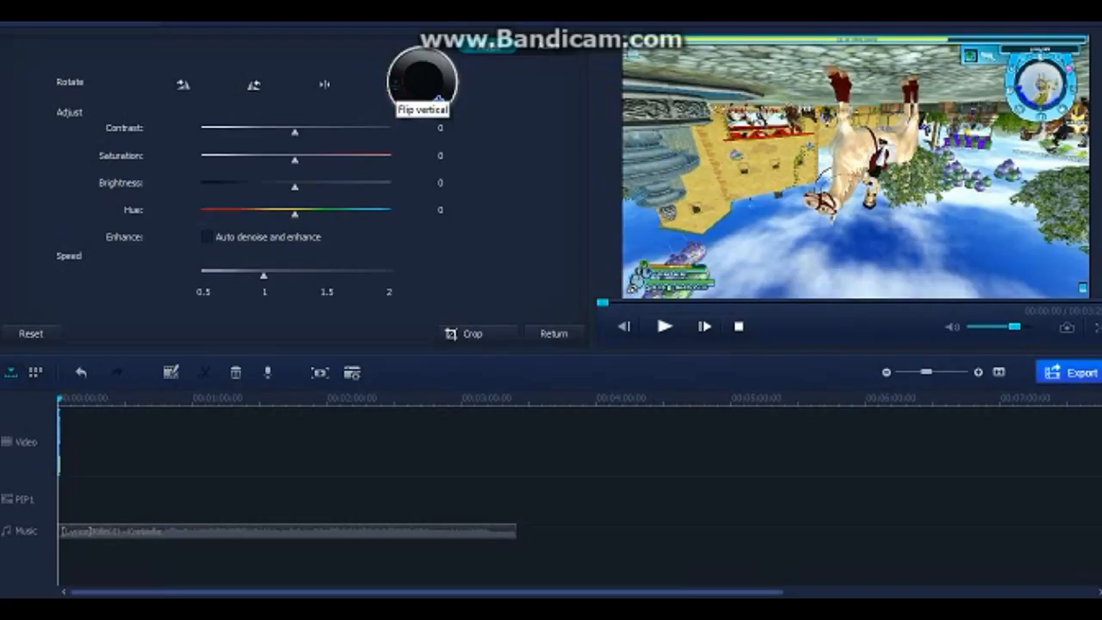
pyautogui.click(438, 98)
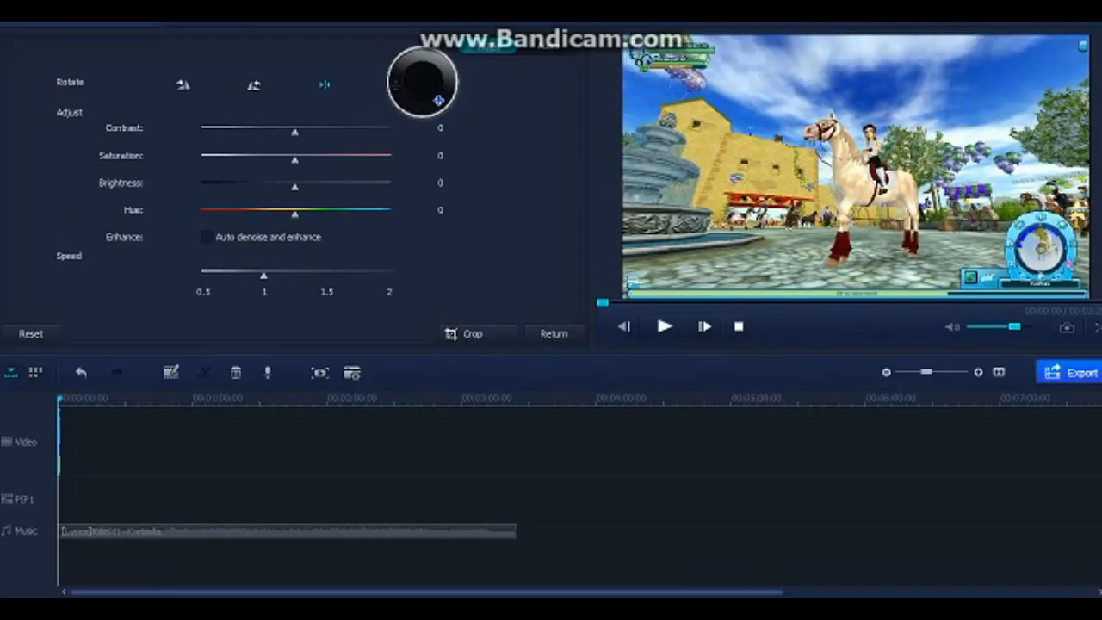
pyautogui.click(324, 84)
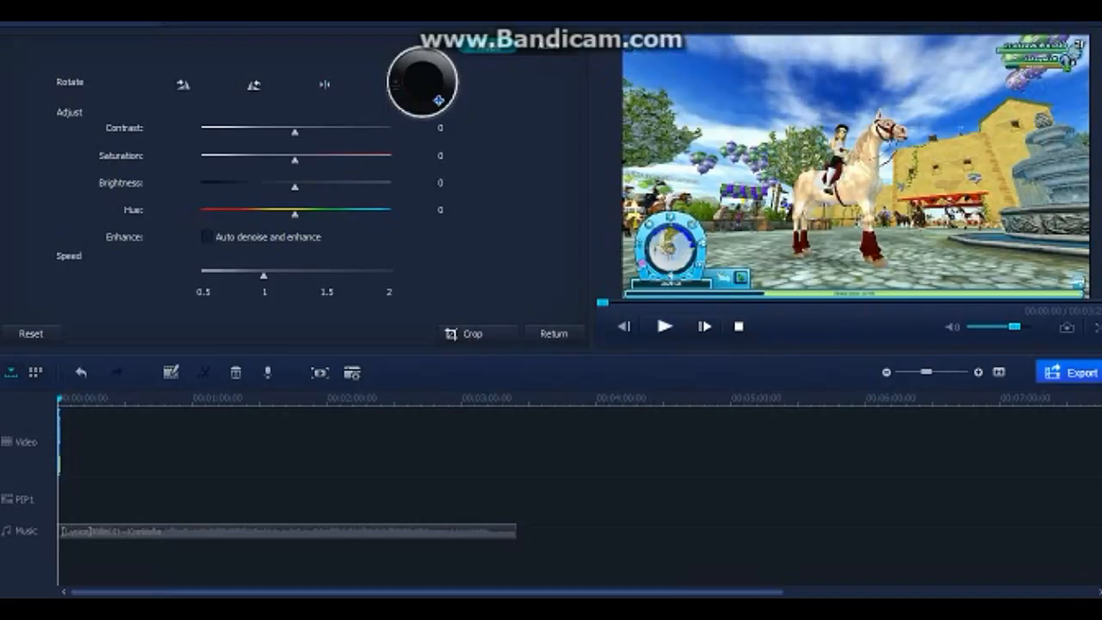
# Step: Rotate the clip through four successive 90-degree turns
pyautogui.click(253, 84)
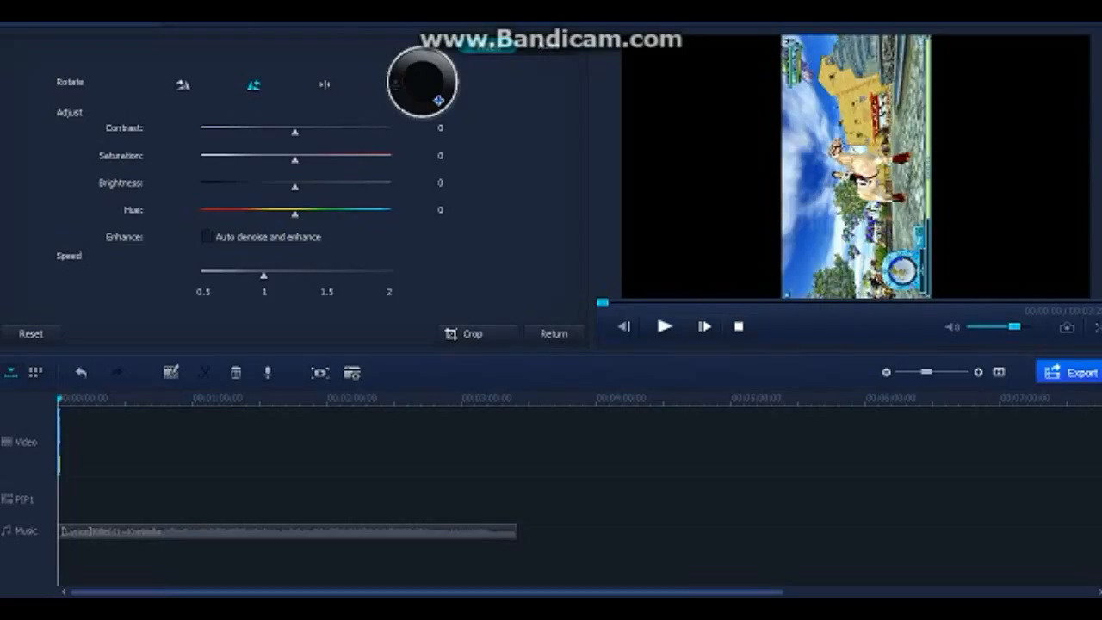
pyautogui.click(253, 85)
pyautogui.click(253, 85)
pyautogui.click(253, 85)
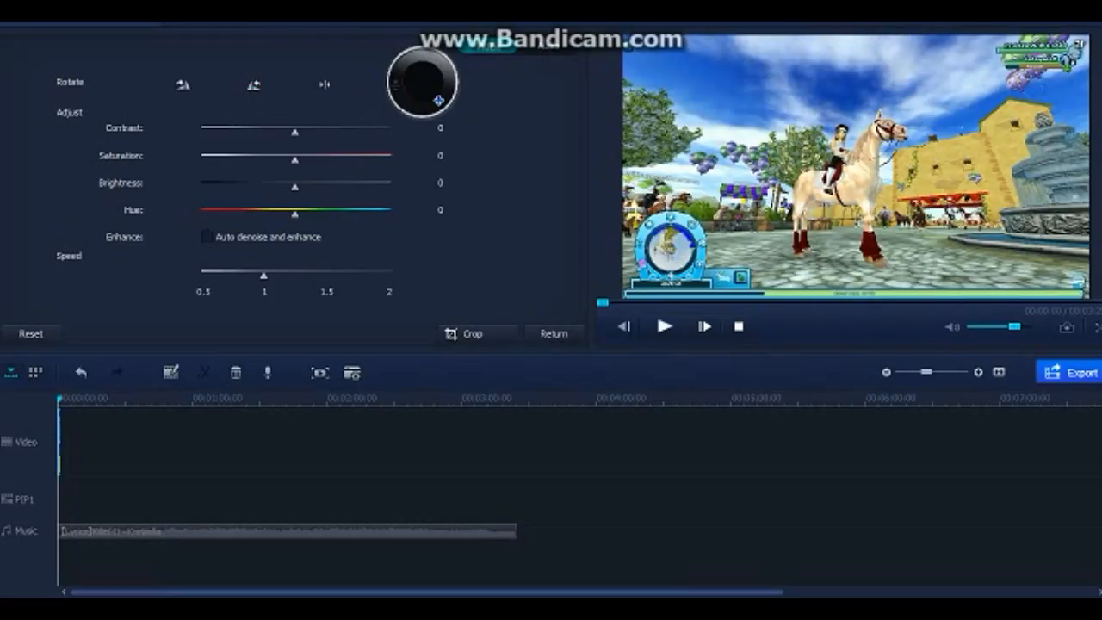
# Step: Set the clip's playback speed to 0.5, trying the maximum speed of 2 in between
pyautogui.moveTo(263, 275); pyautogui.dragTo(201, 275)
pyautogui.moveTo(201, 275); pyautogui.dragTo(389, 275)
pyautogui.moveTo(389, 274); pyautogui.dragTo(201, 275)
# Step: Crop the clip manually to a close-up of the rider and the horse's head, and preview it
pyautogui.click(465, 333)
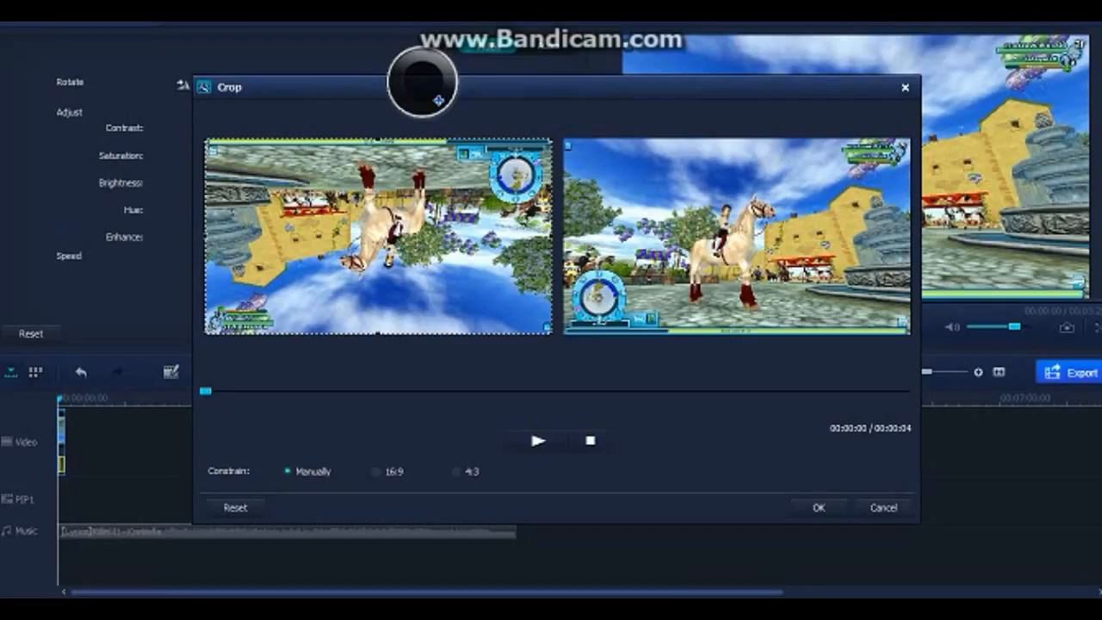
pyautogui.moveTo(205, 333); pyautogui.dragTo(504, 203)
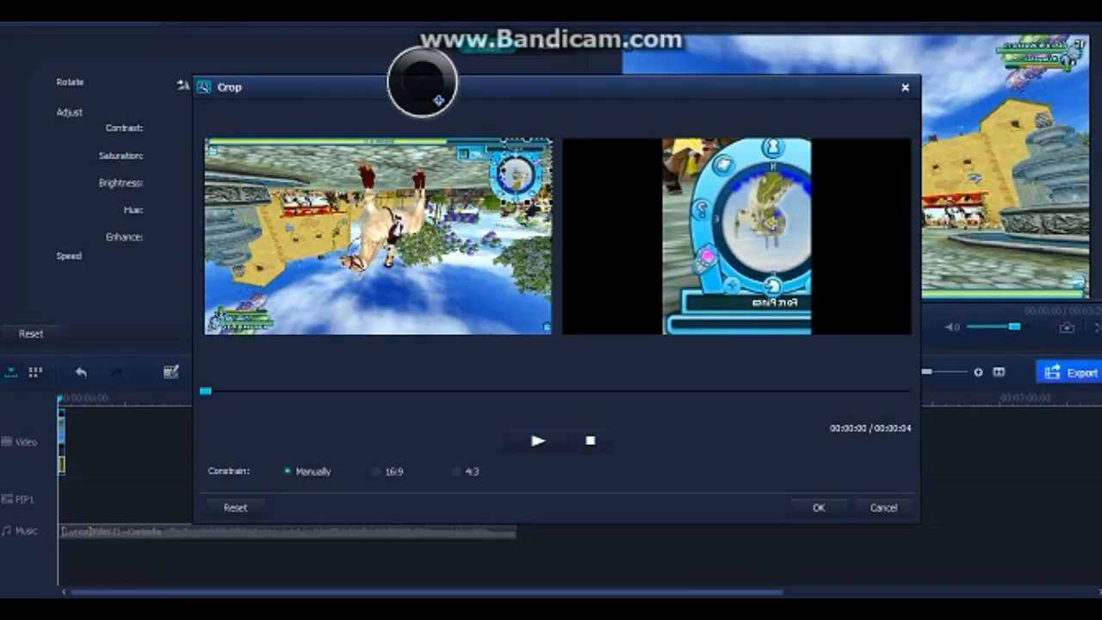
pyautogui.moveTo(526, 170); pyautogui.dragTo(377, 249)
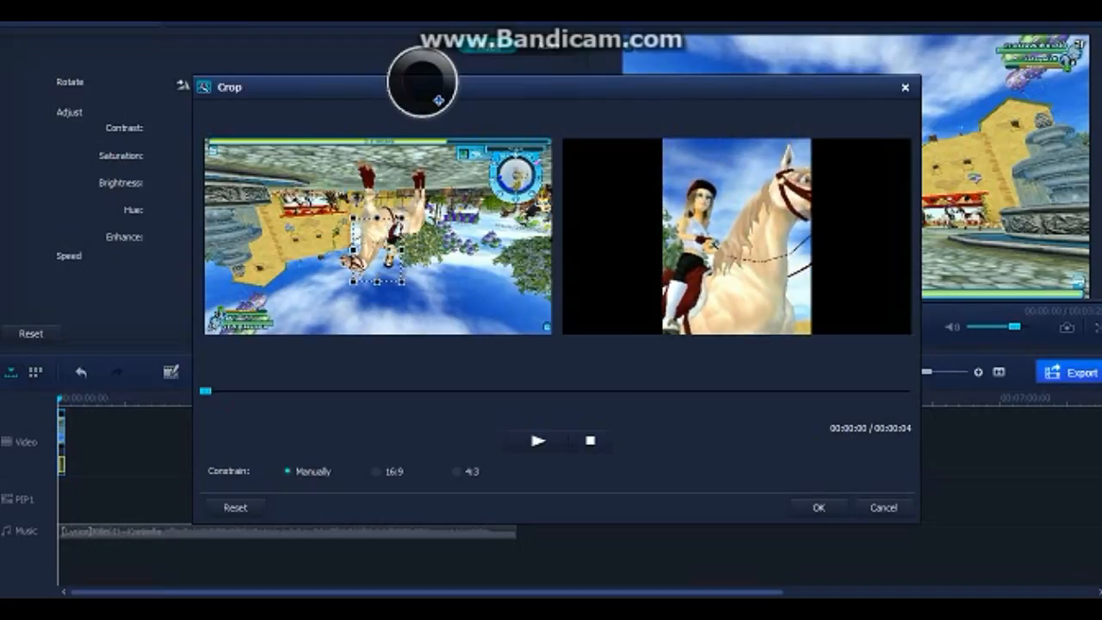
pyautogui.moveTo(401, 281); pyautogui.dragTo(450, 215)
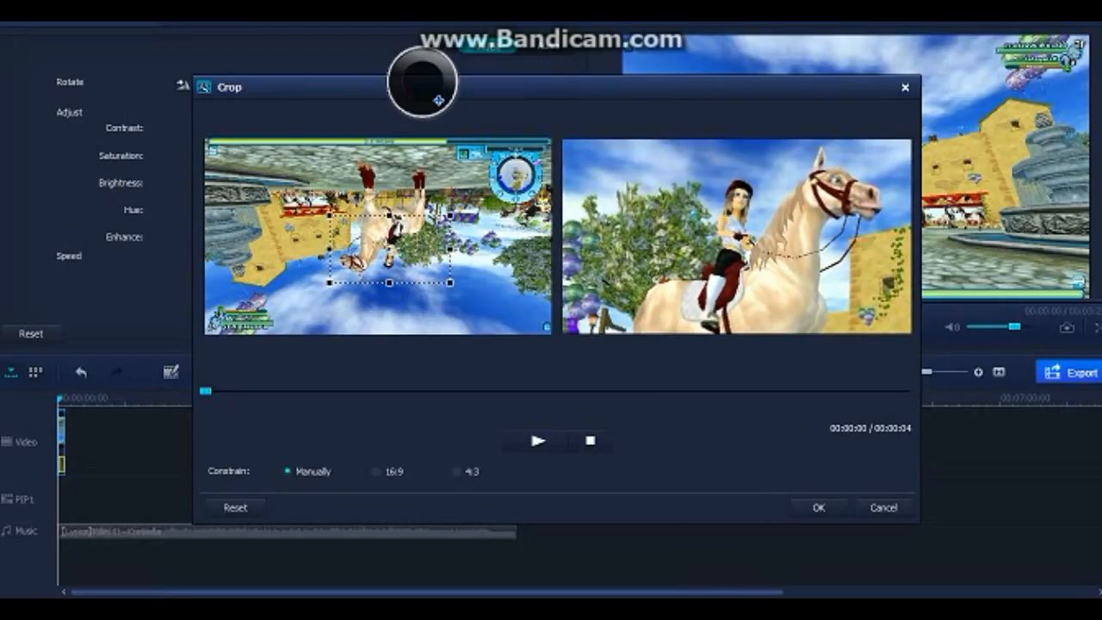
pyautogui.moveTo(389, 249); pyautogui.dragTo(370, 260)
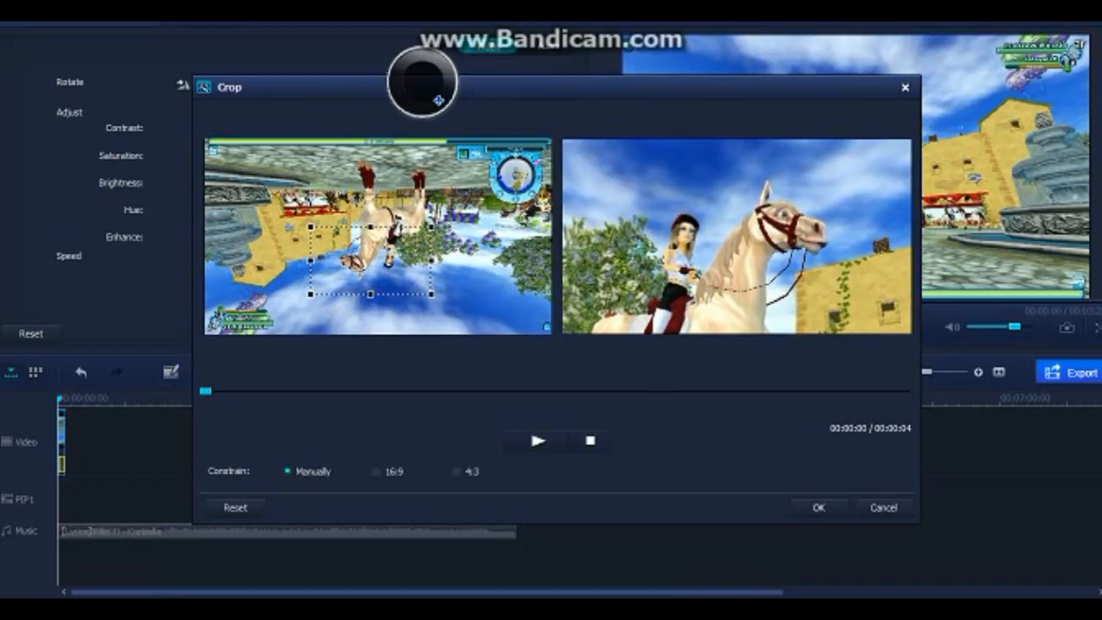
pyautogui.press('Return')
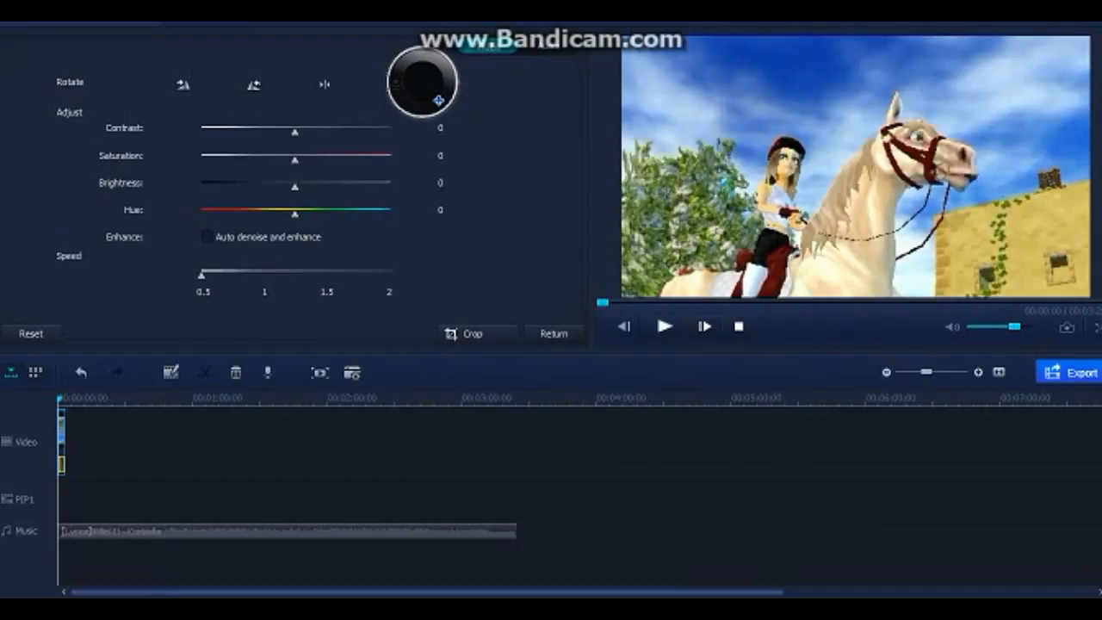
pyautogui.press('space')
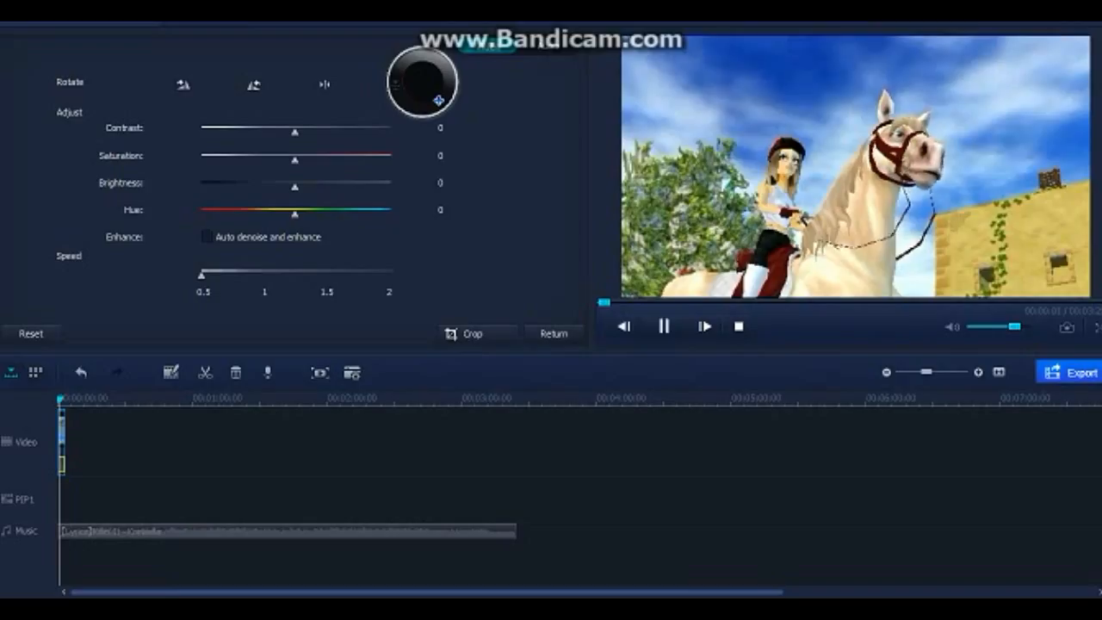
pyautogui.press('space')
# Step: Mute the horse clip on the Video track and play it briefly with the song
pyautogui.rightClick(61, 438)
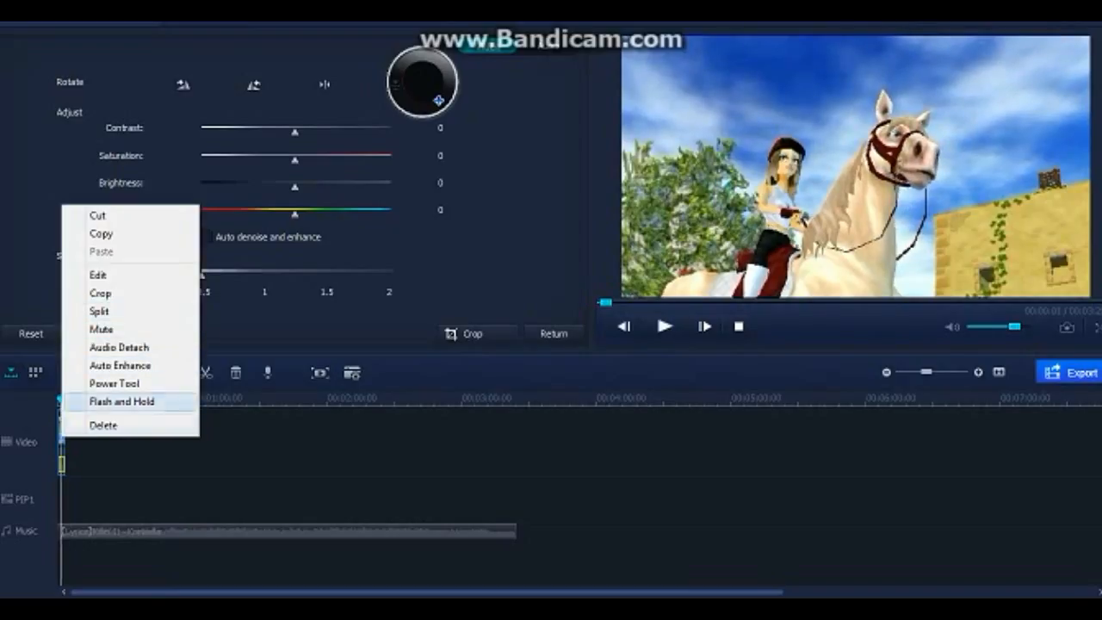
pyautogui.click(121, 401)
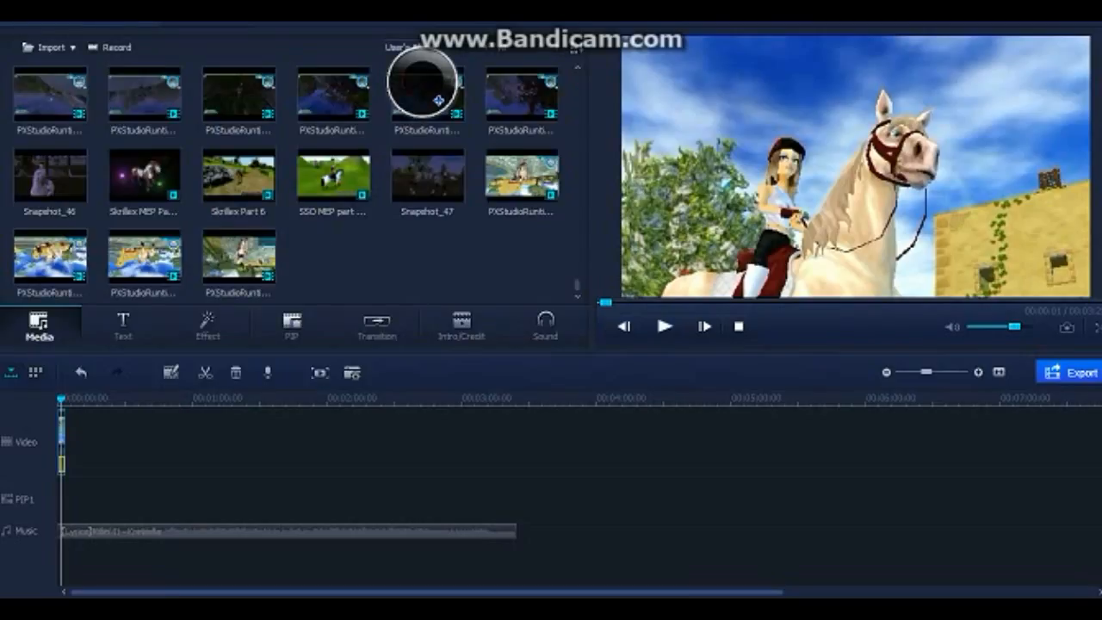
pyautogui.rightClick(61, 440)
pyautogui.click(112, 333)
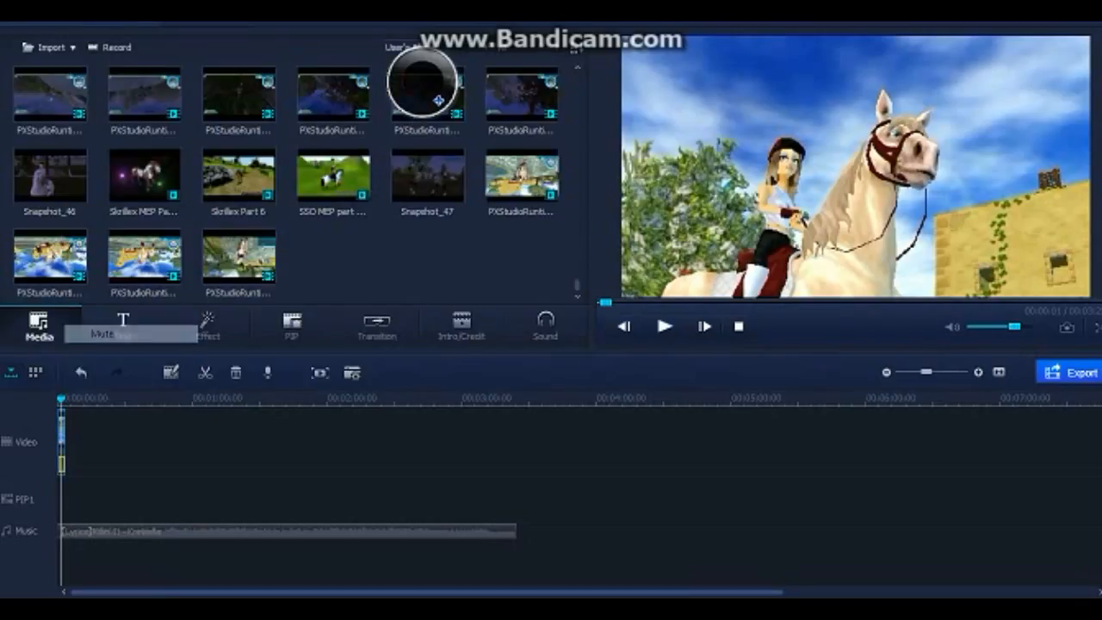
pyautogui.press('space')
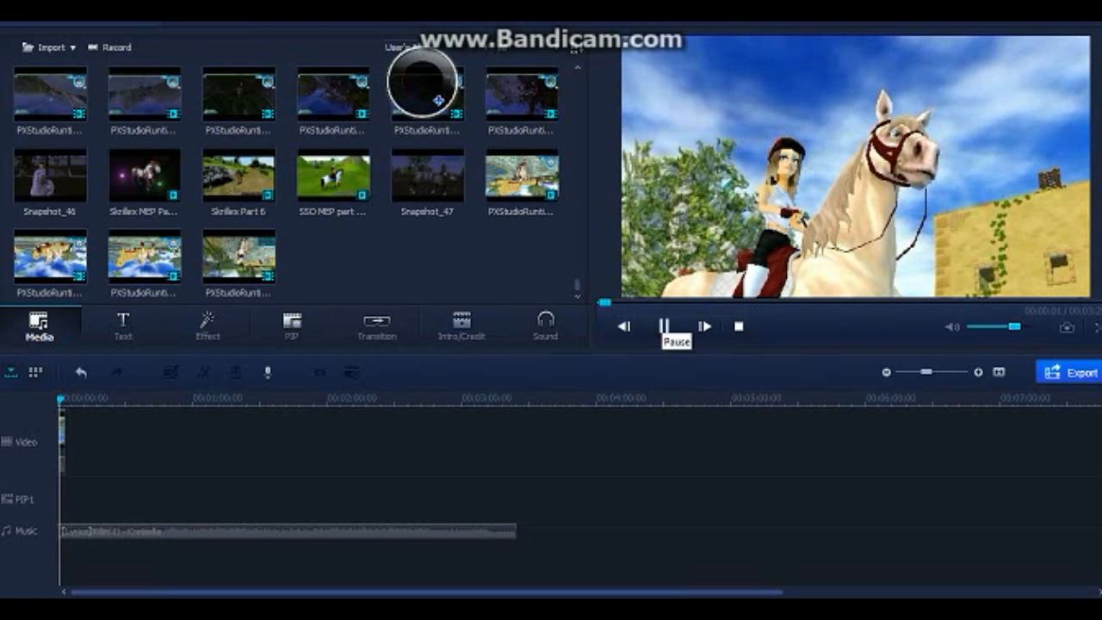
pyautogui.click(663, 326)
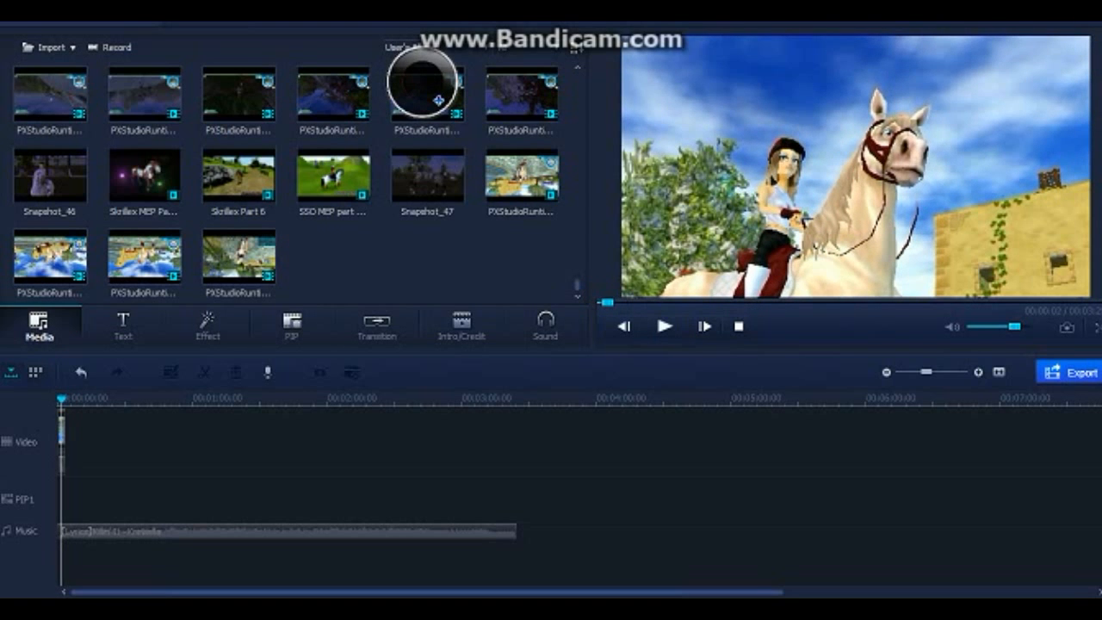
# Step: Detach the audio from the horse clip on the Video track
pyautogui.click(61, 428)
pyautogui.rightClick(61, 428)
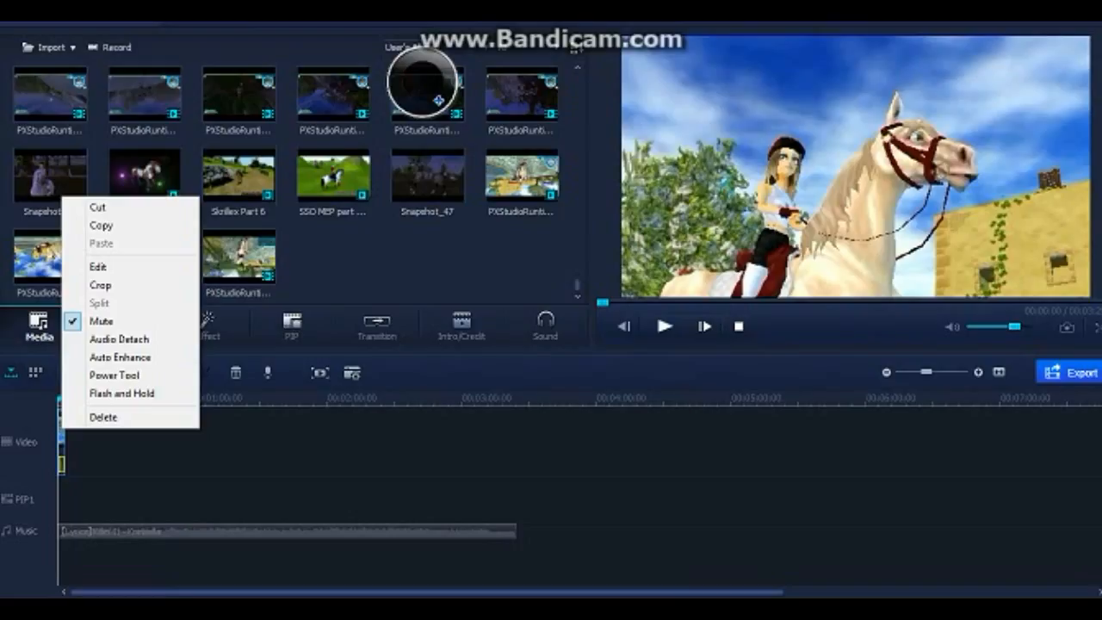
pyautogui.click(119, 338)
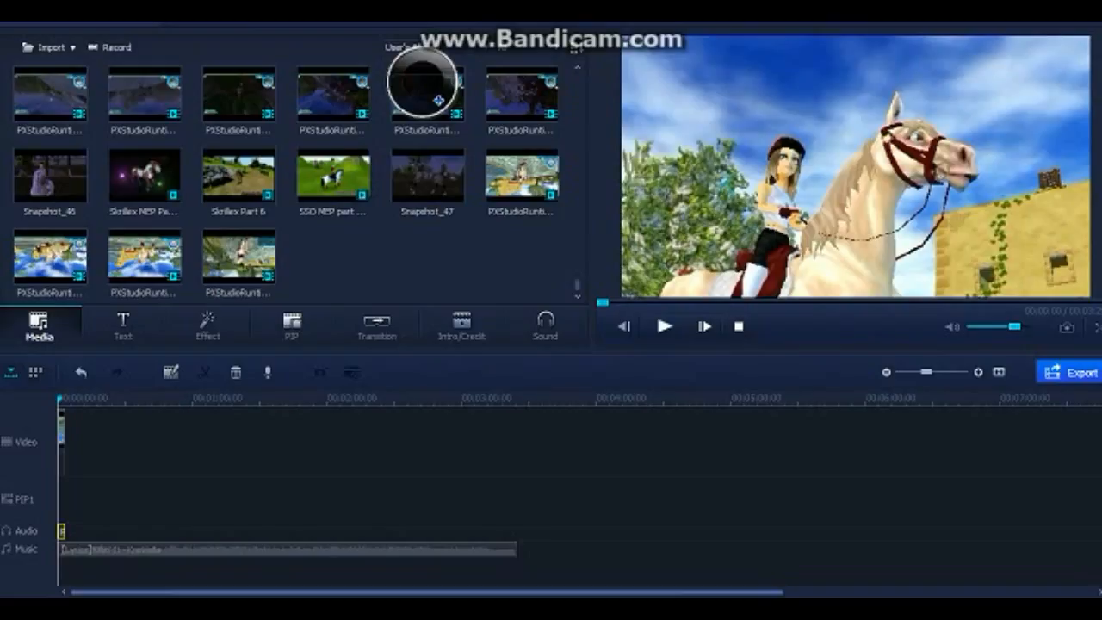
pyautogui.click(60, 439)
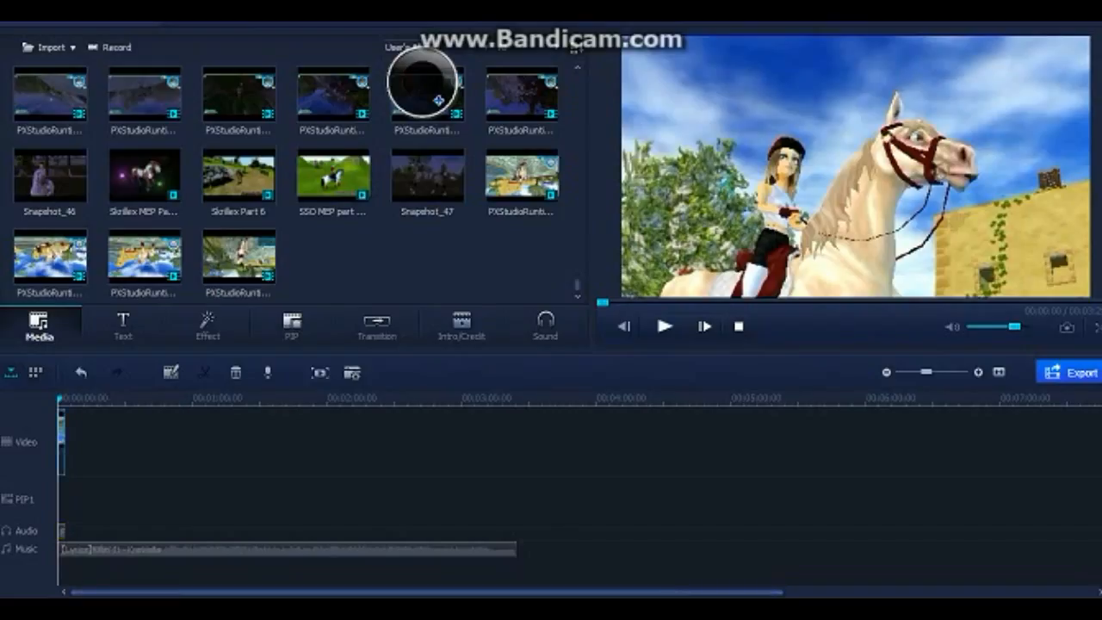
pyautogui.rightClick(59, 439)
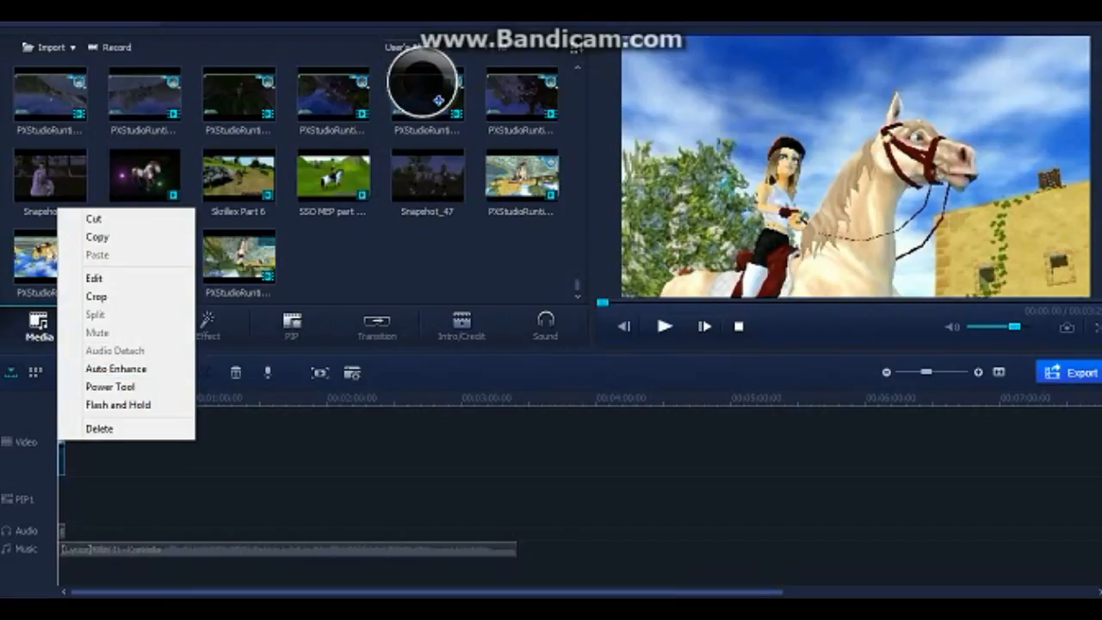
pyautogui.click(117, 405)
pyautogui.moveTo(61, 530)
pyautogui.mouseDown()
pyautogui.moveTo(116, 530)
pyautogui.moveTo(61, 530)
pyautogui.mouseUp()
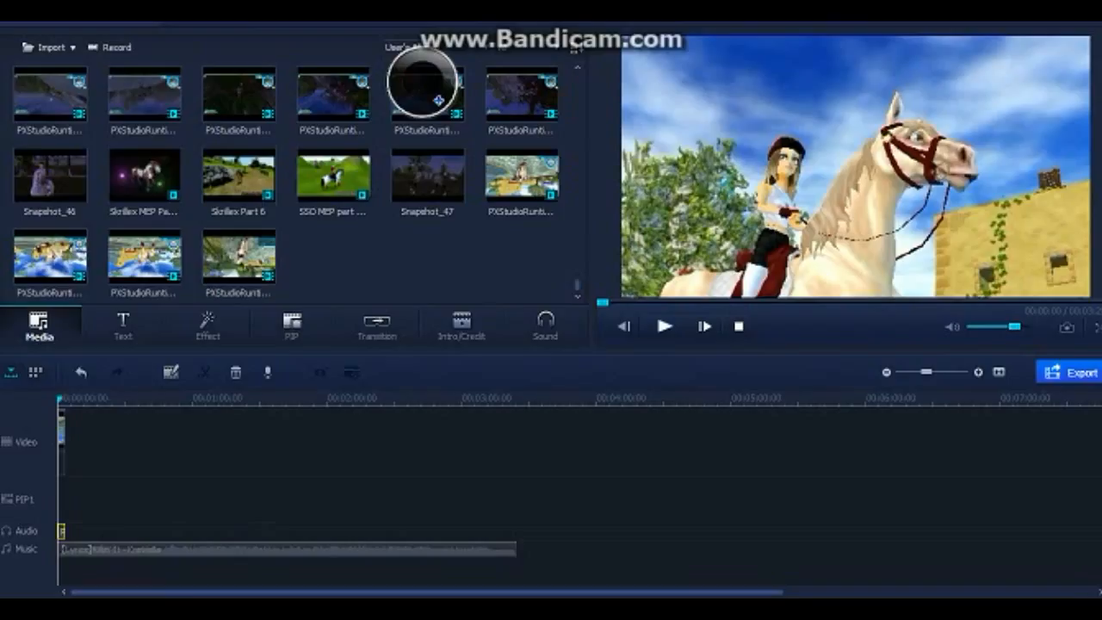
pyautogui.rightClick(62, 430)
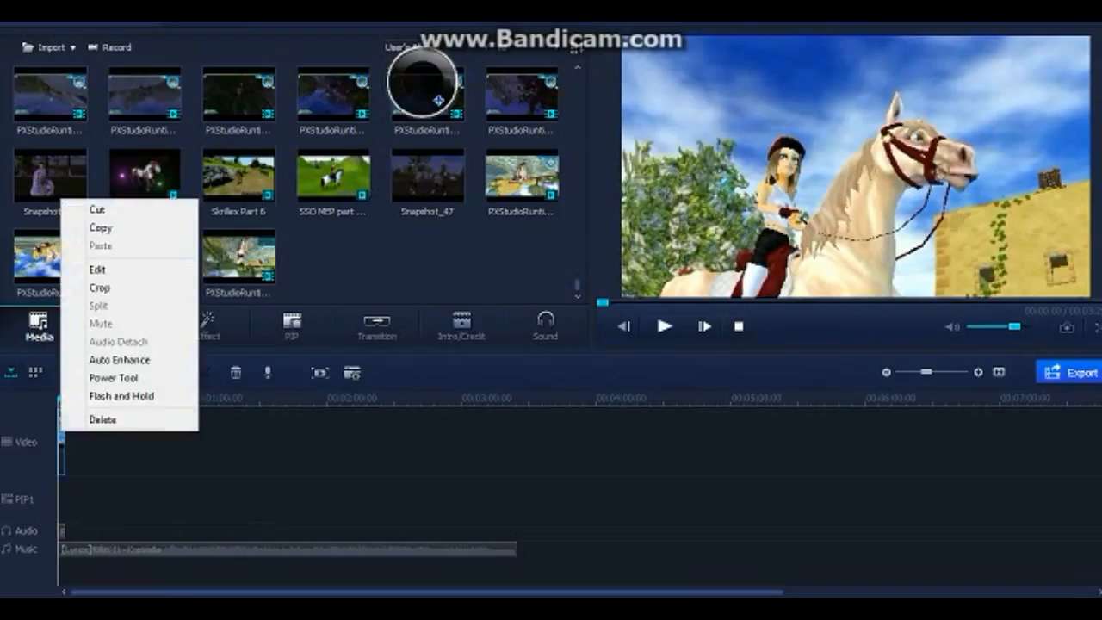
# Step: Delete the horse clip's detached sound from the Audio track and briefly preview the clip with the song
pyautogui.rightClick(62, 530)
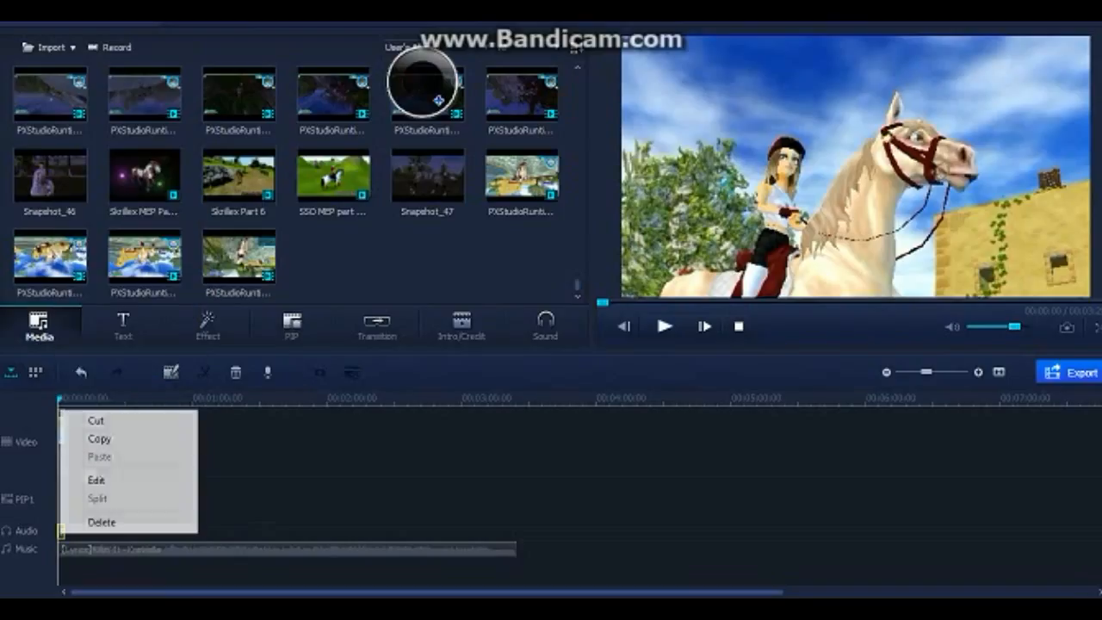
pyautogui.press('Escape')
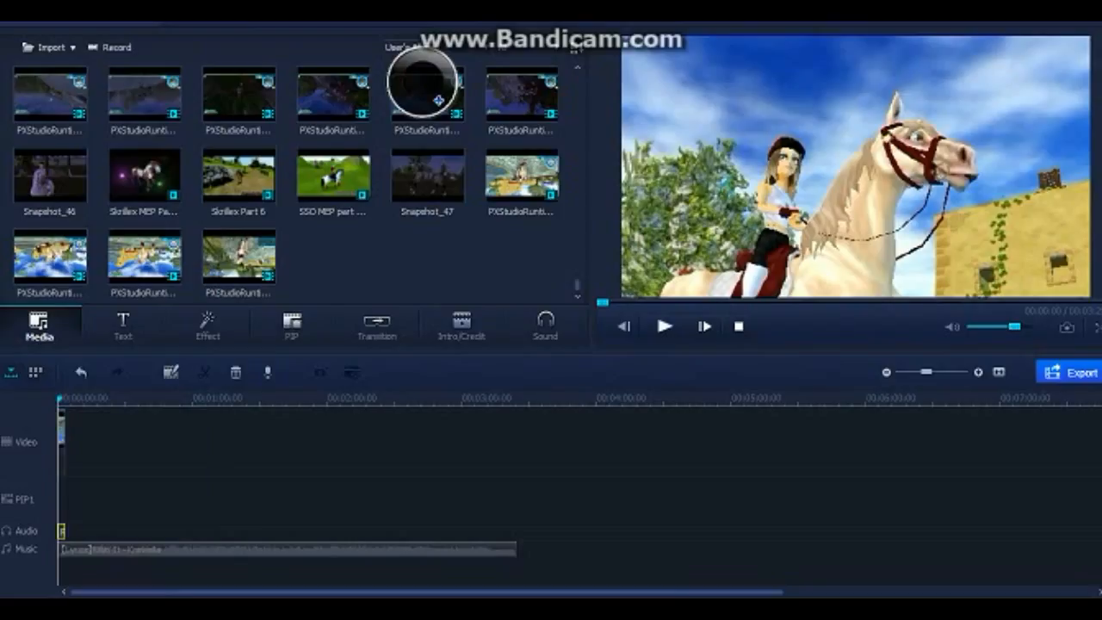
pyautogui.rightClick(61, 528)
pyautogui.click(100, 512)
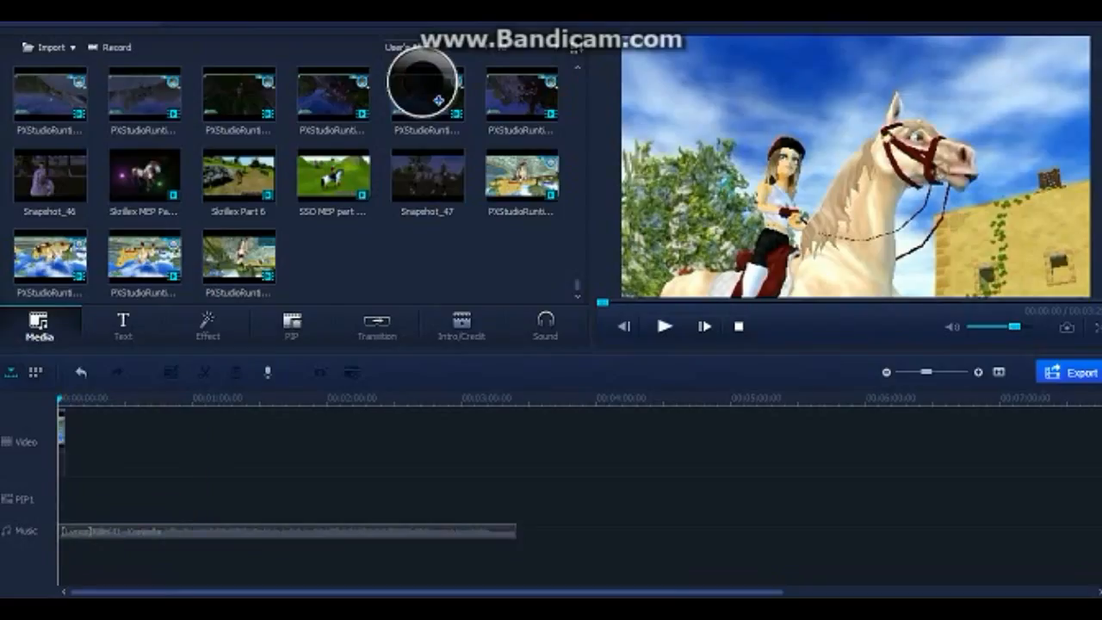
pyautogui.click(663, 326)
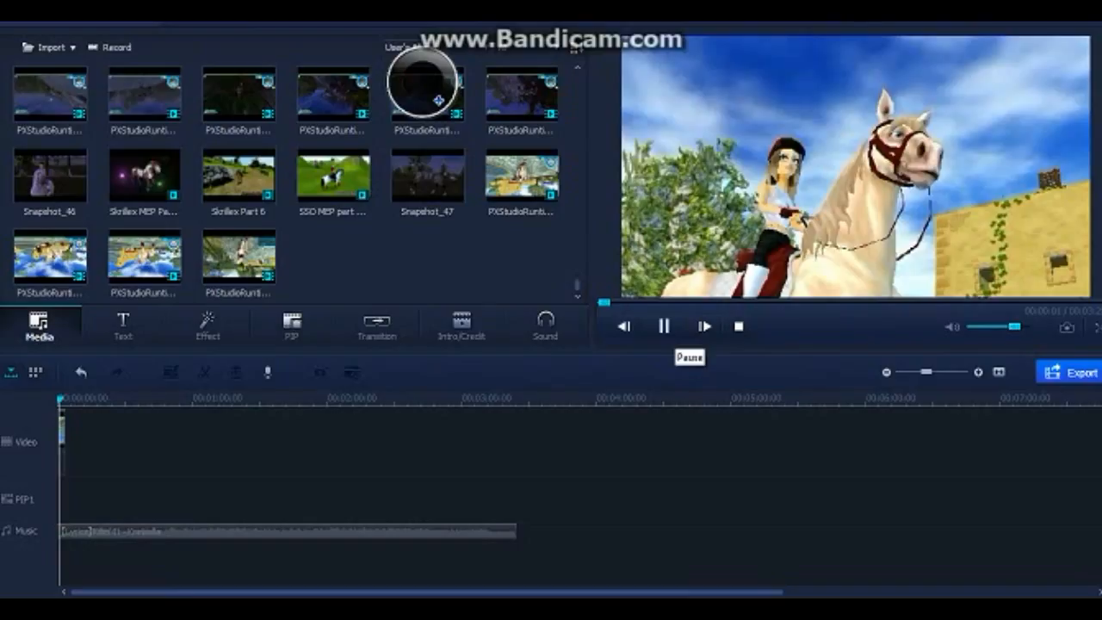
pyautogui.click(663, 326)
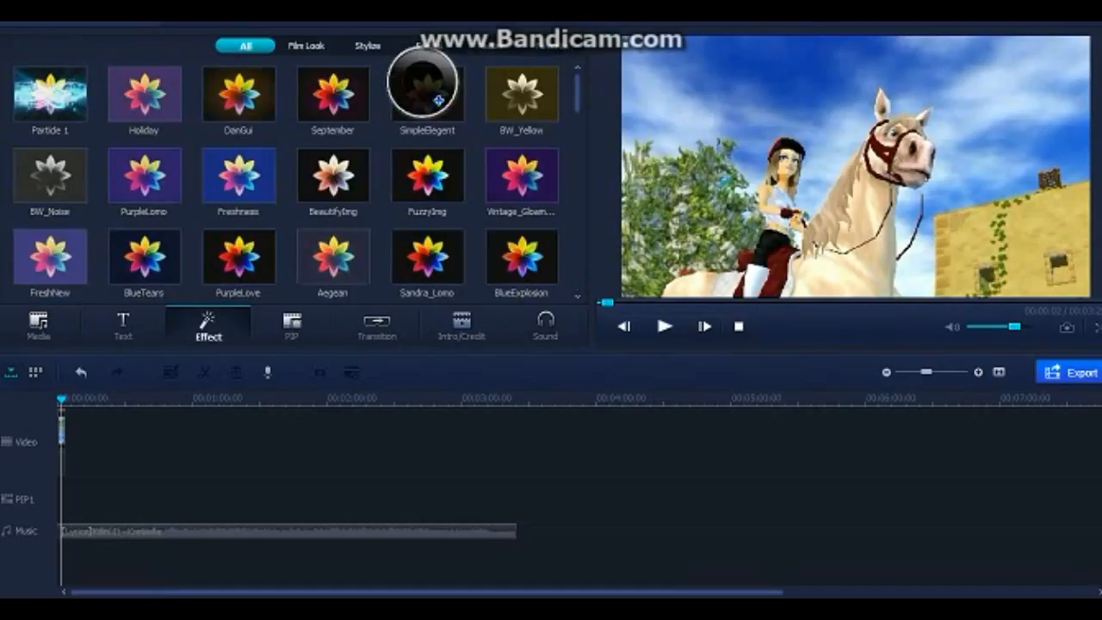
# Step: Look through the Effect, PIP and Transition libraries and the additional resource packages offered for download
pyautogui.moveTo(577, 92); pyautogui.dragTo(577, 271)
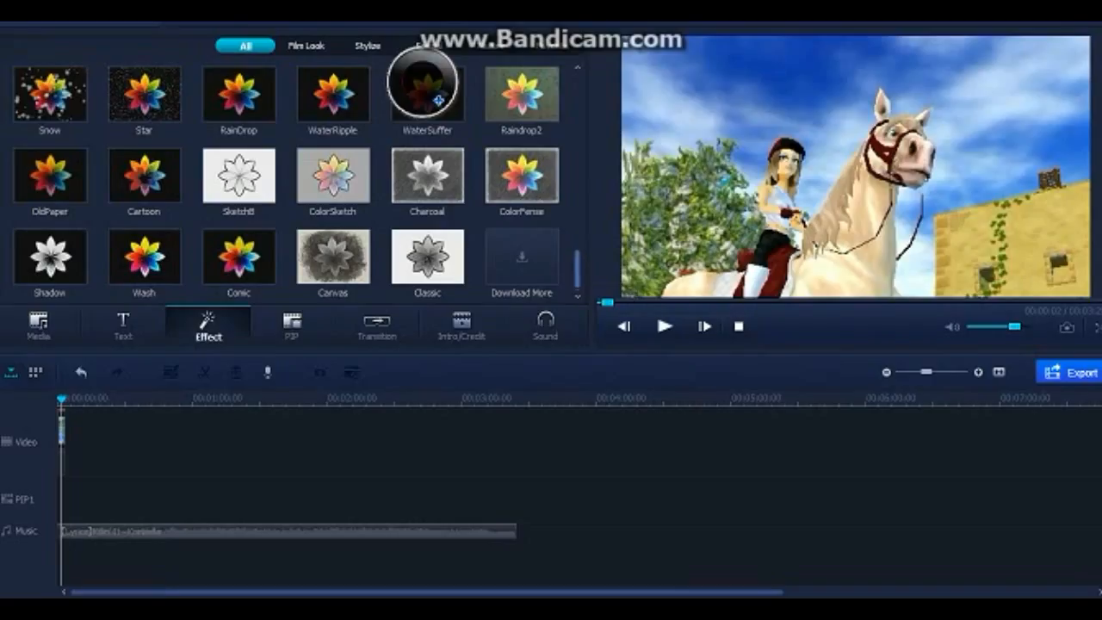
pyautogui.scroll(5, 438, 100)
pyautogui.scroll(-5, 438, 100)
pyautogui.click(521, 263)
pyautogui.click(292, 325)
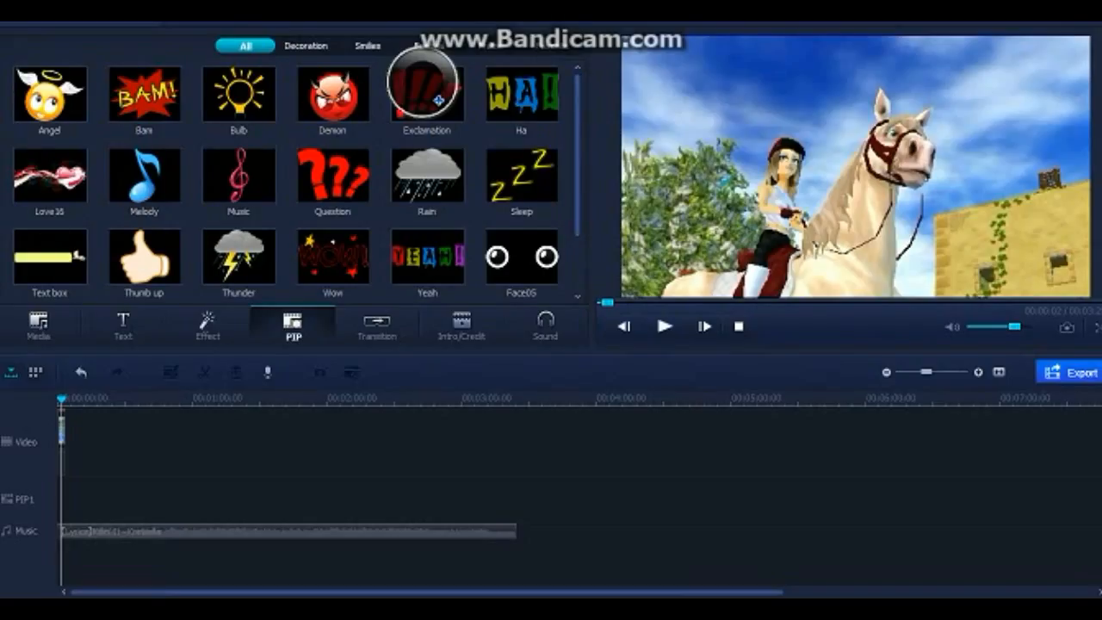
pyautogui.click(123, 325)
pyautogui.click(38, 325)
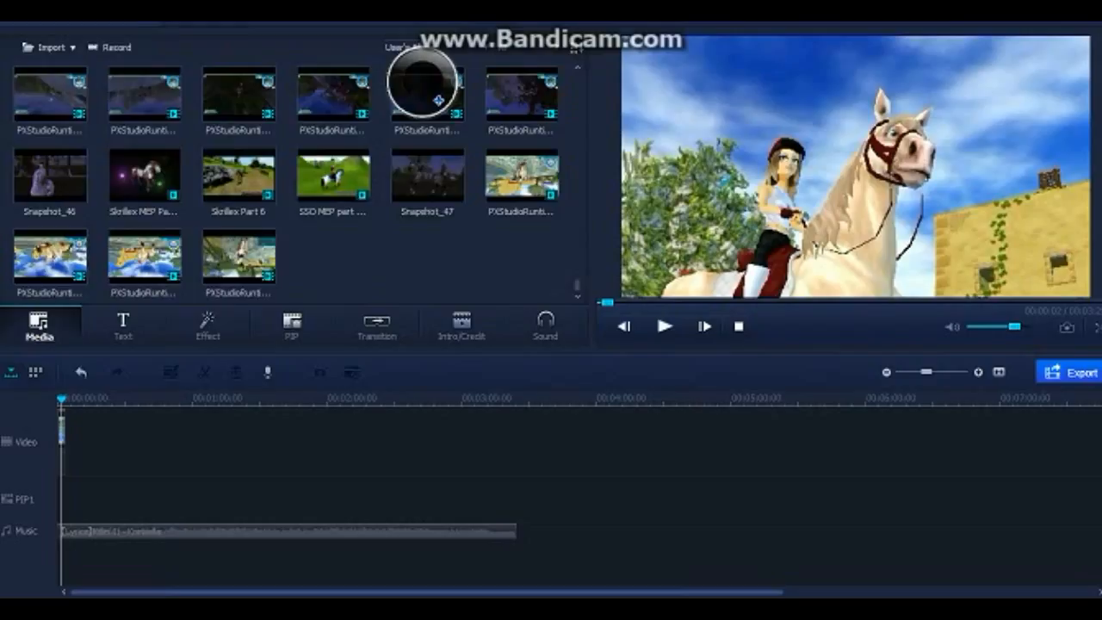
pyautogui.click(207, 325)
pyautogui.click(521, 263)
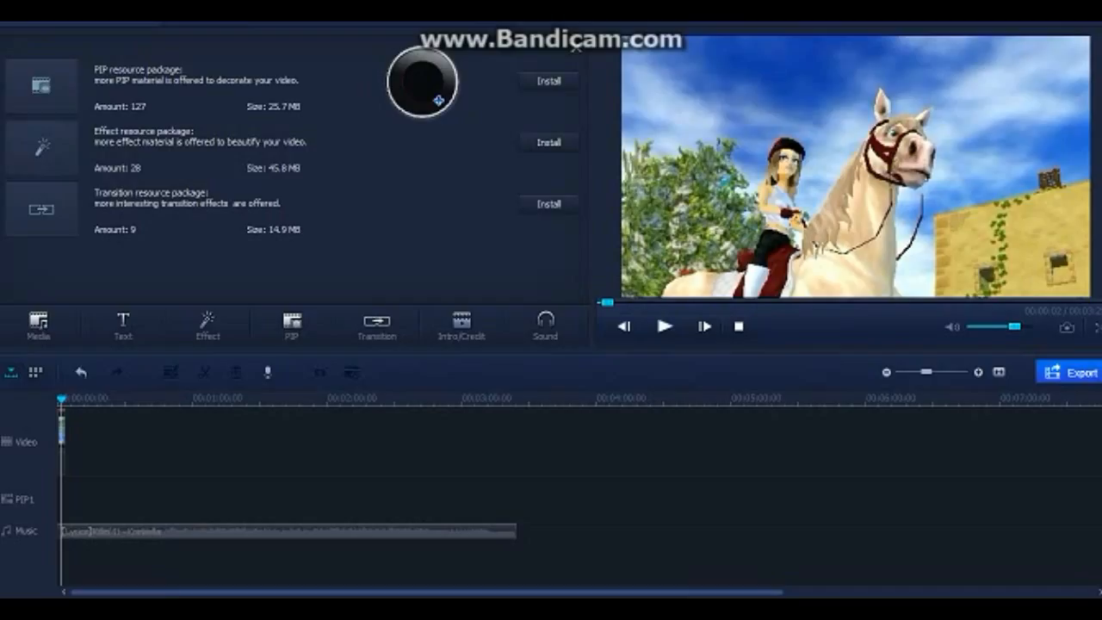
pyautogui.click(376, 326)
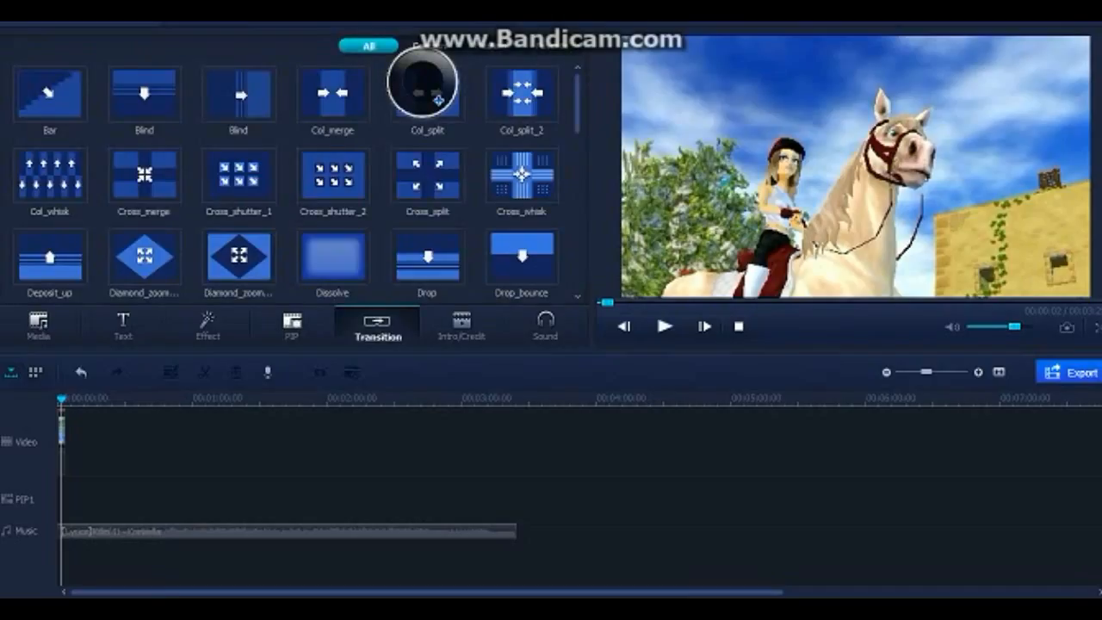
pyautogui.click(292, 326)
pyautogui.click(207, 326)
# Step: Install the Transition, Effect and PIP resource packages and check the Effect and PIP libraries for the added material
pyautogui.click(521, 256)
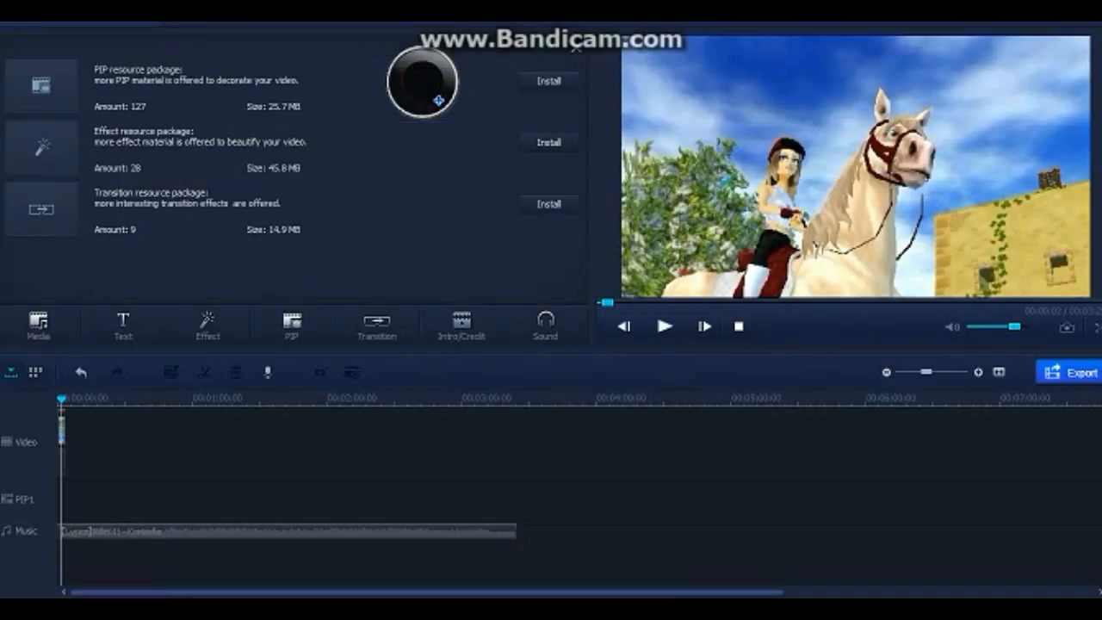
pyautogui.click(548, 204)
pyautogui.click(548, 142)
pyautogui.click(548, 80)
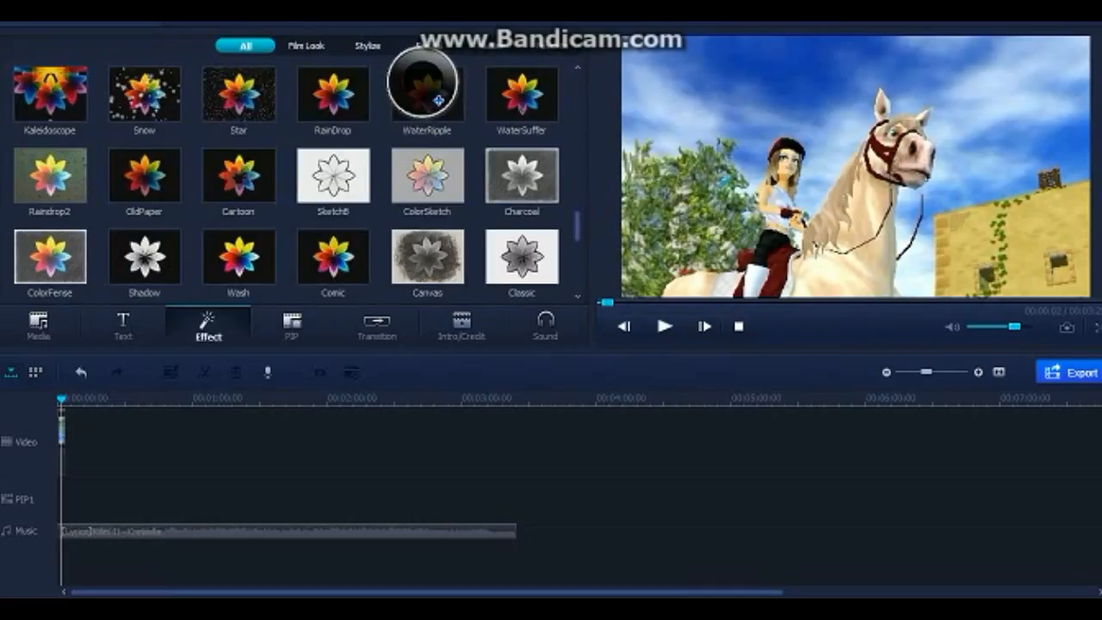
pyautogui.moveTo(577, 225); pyautogui.dragTo(576, 176)
pyautogui.click(292, 325)
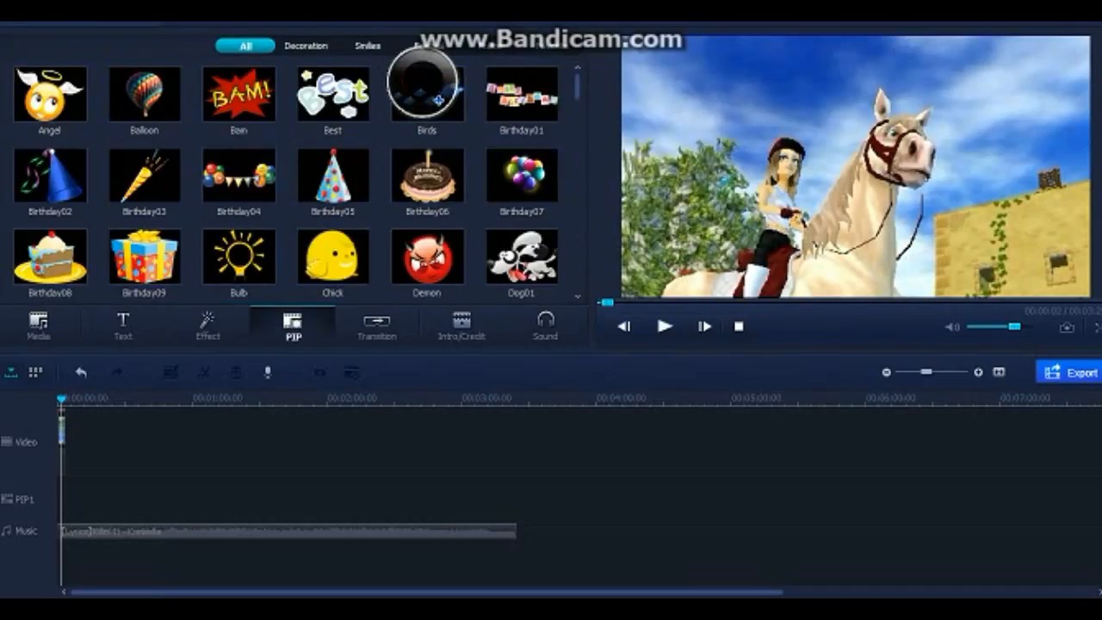